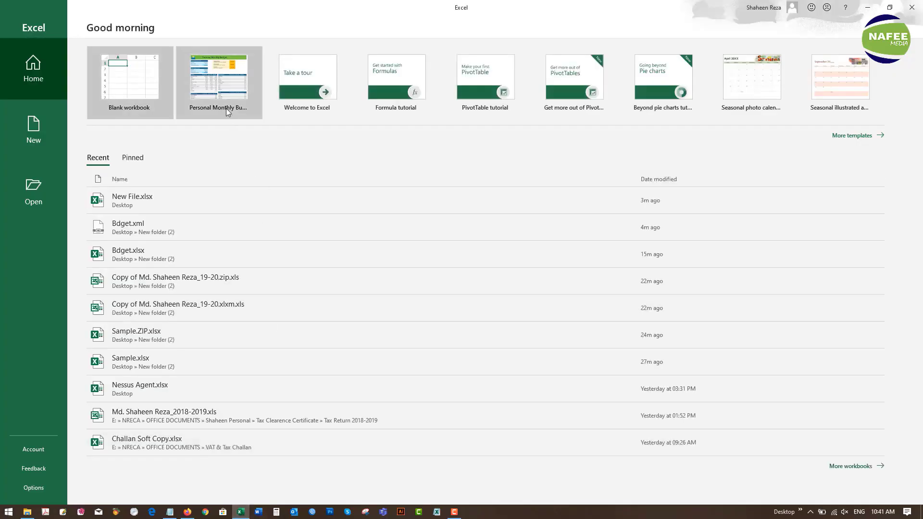
# - Create a workbook from the Personal Monthly Budget template, open its budget sheet and bring up the save prompt
pyautogui.click(219, 98)
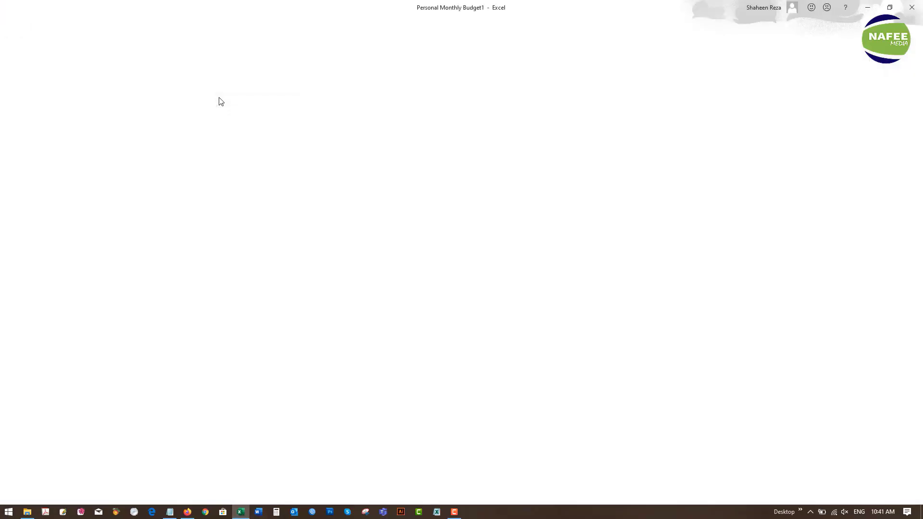
pyautogui.click(115, 487)
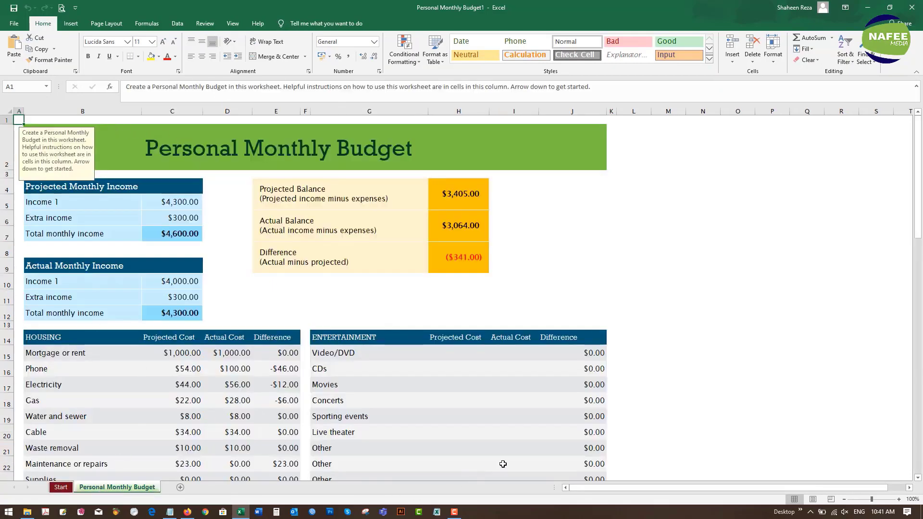
pyautogui.click(14, 8)
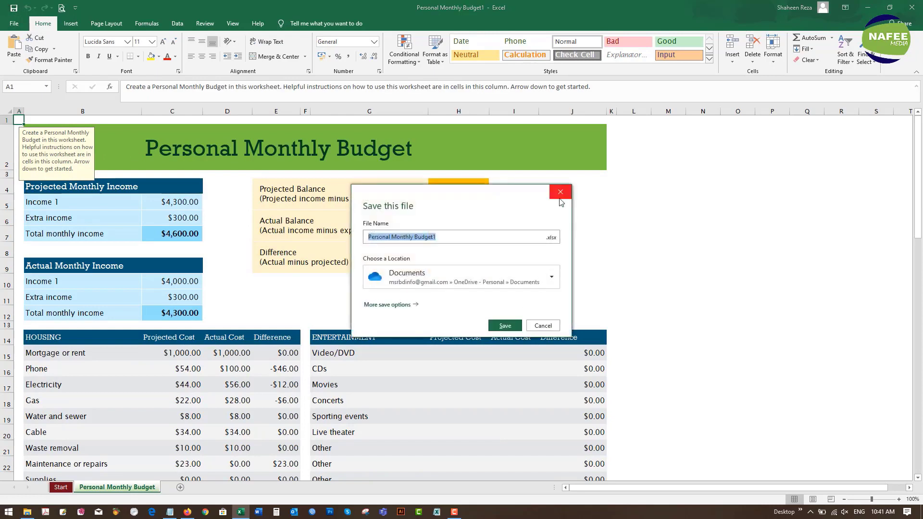
pyautogui.click(560, 199)
# - Enter a 'Password:' label in L6 and paste the sheet password into M6
pyautogui.click(403, 278)
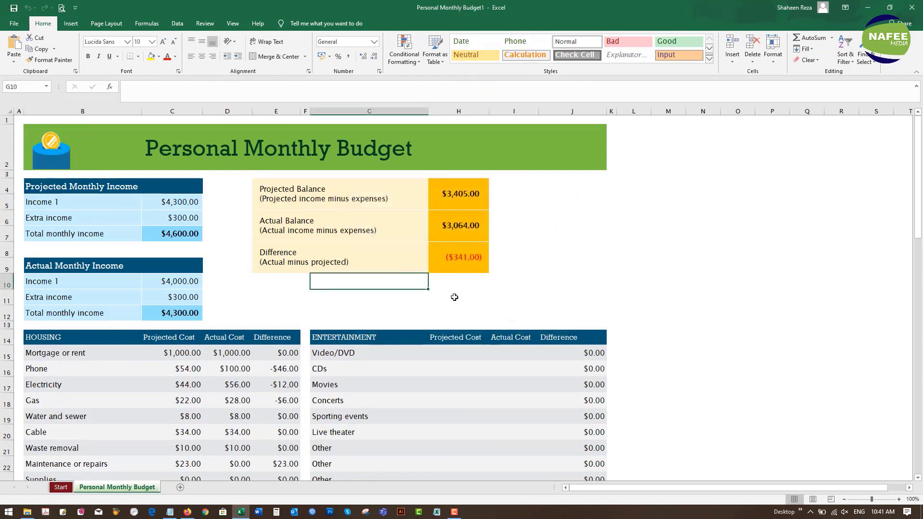
pyautogui.click(647, 218)
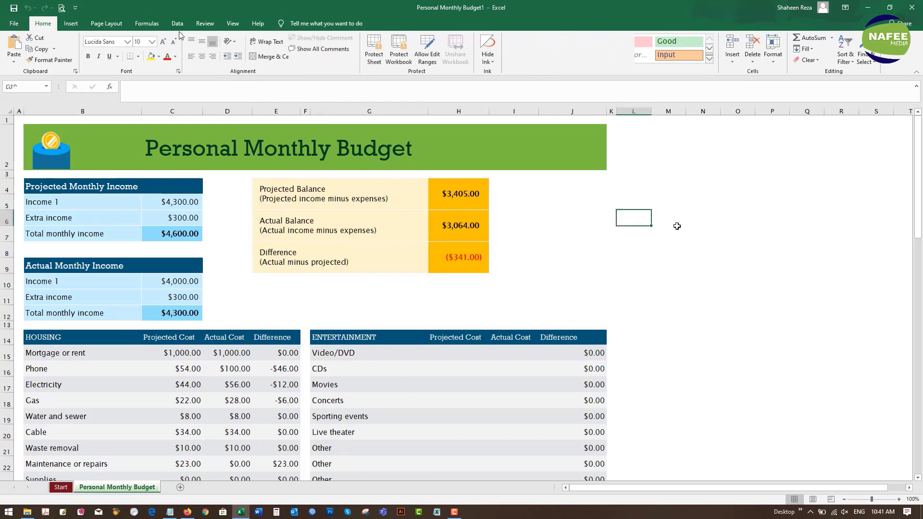
pyautogui.write('Pa')
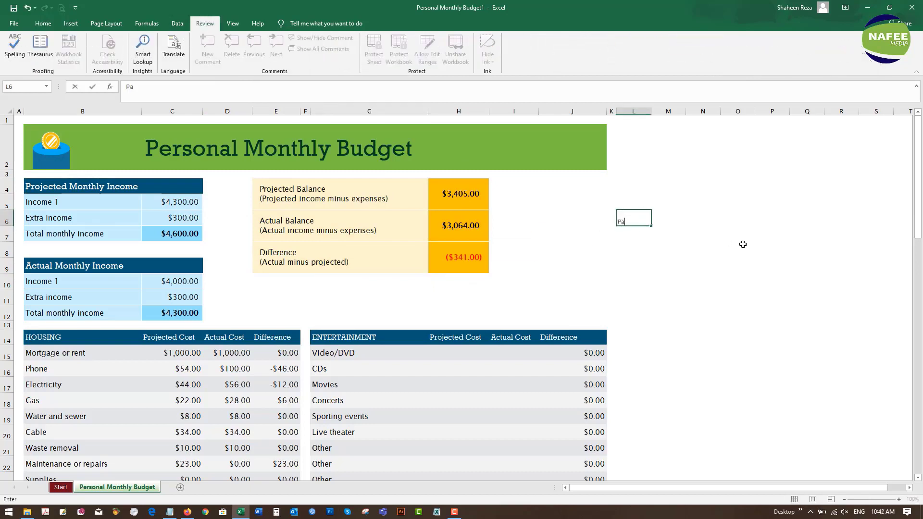
pyautogui.write('ssword:')
pyautogui.press('Tab')
pyautogui.hotkey('ctrl', 'v')
# - Copy the password text from M6 in the formula bar and return to the sheet
pyautogui.moveTo(187, 87); pyautogui.dragTo(126, 87)
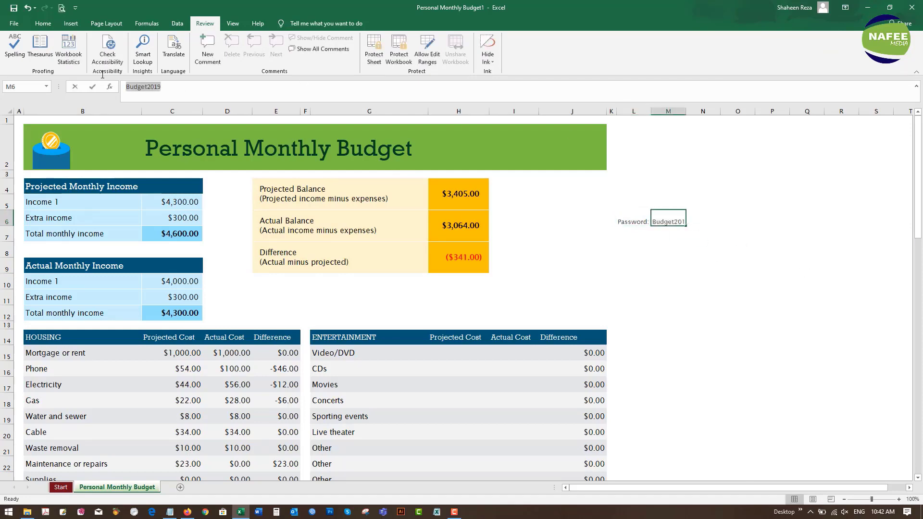
pyautogui.rightClick(143, 88)
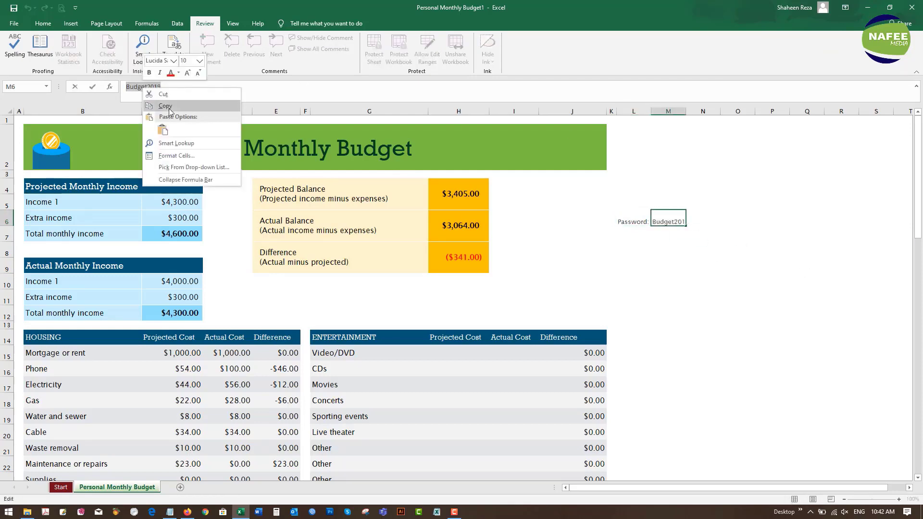
pyautogui.click(169, 111)
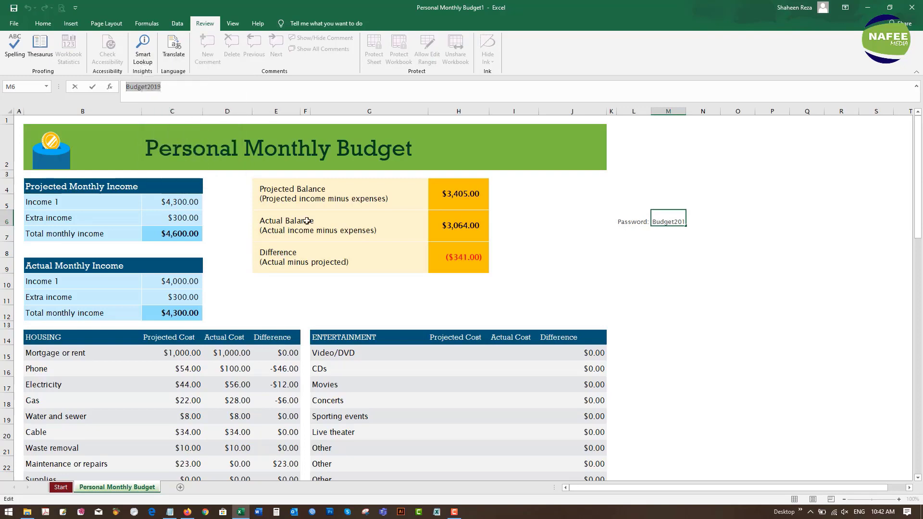
pyautogui.click(440, 295)
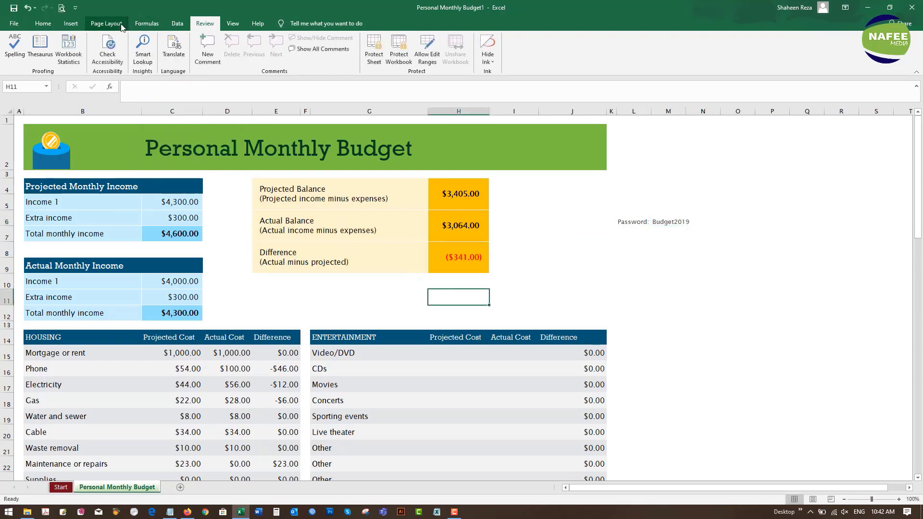
# - Protect the budget sheet from the Review tab with the noted password, pasting it to confirm
pyautogui.click(382, 64)
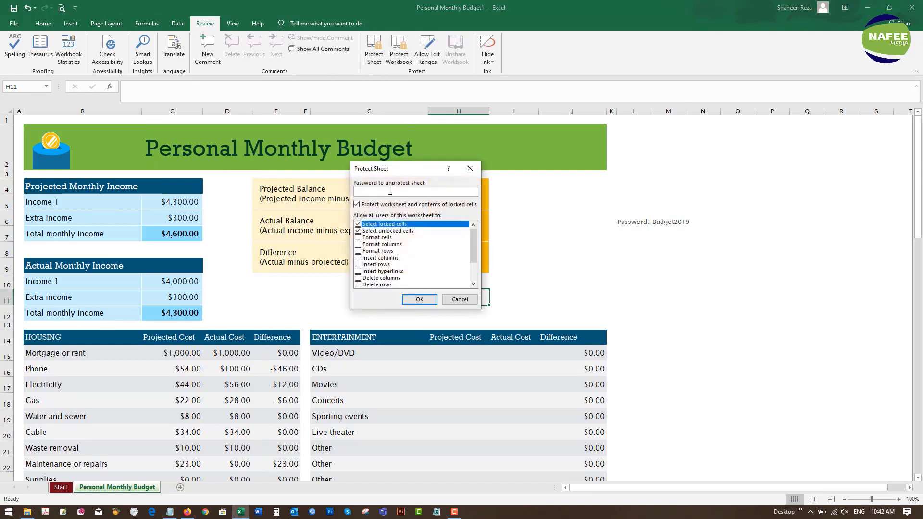
pyautogui.write('Budget2019')
pyautogui.click(417, 300)
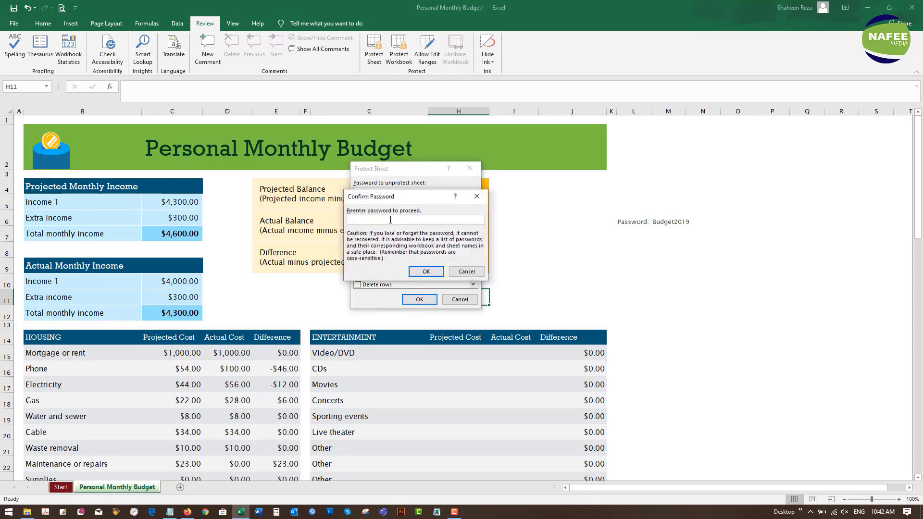
pyautogui.rightClick(390, 220)
pyautogui.click(408, 246)
pyautogui.click(420, 272)
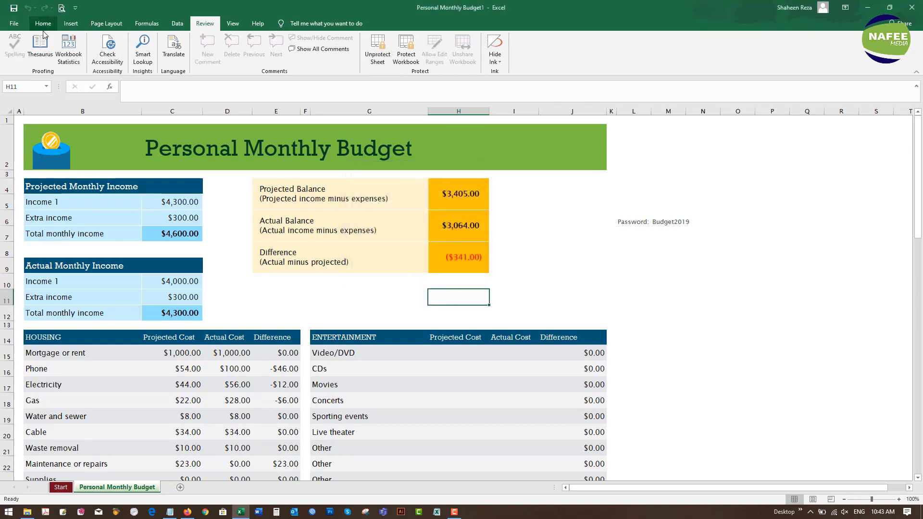
# - Choose the Desktop's Excel Sheet Protection & Remove without password folder as the save location
pyautogui.click(15, 29)
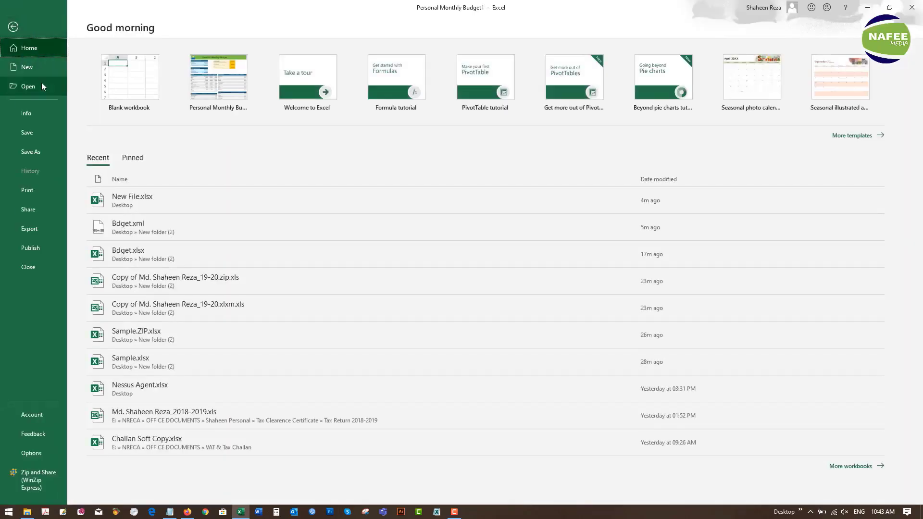
pyautogui.click(30, 139)
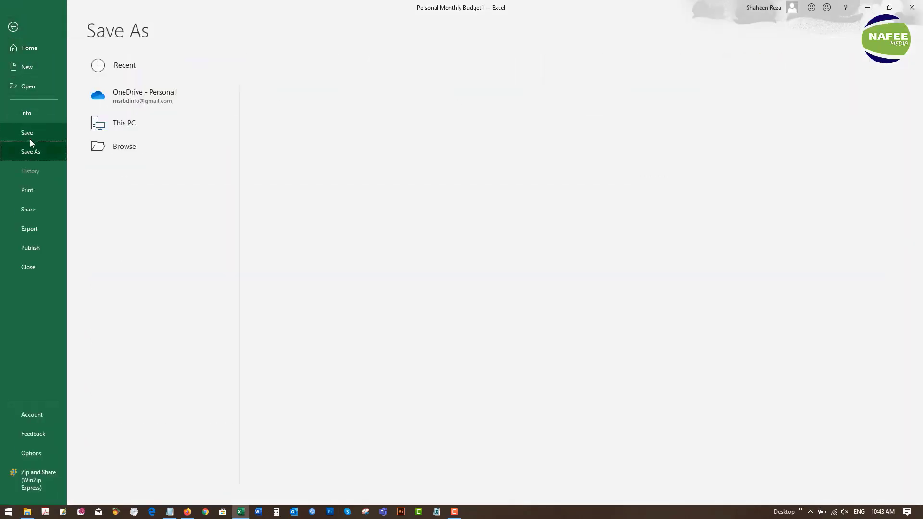
pyautogui.click(114, 174)
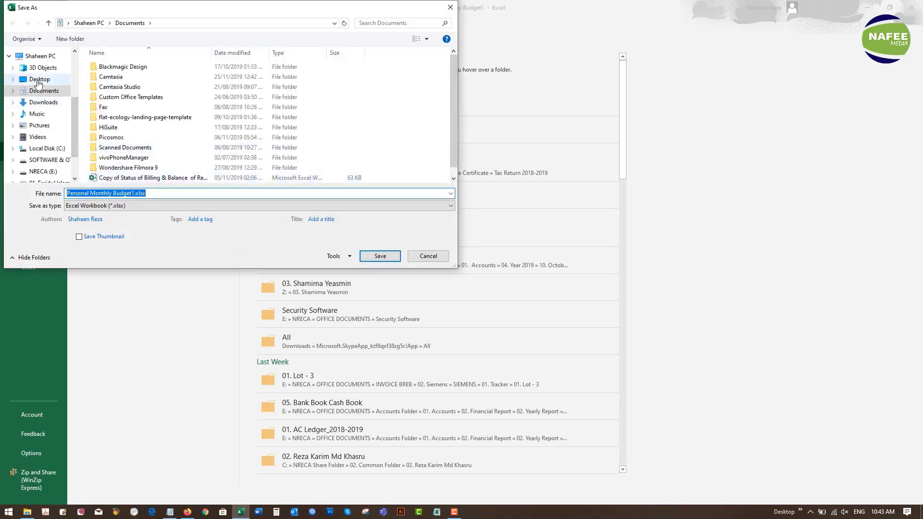
pyautogui.click(38, 79)
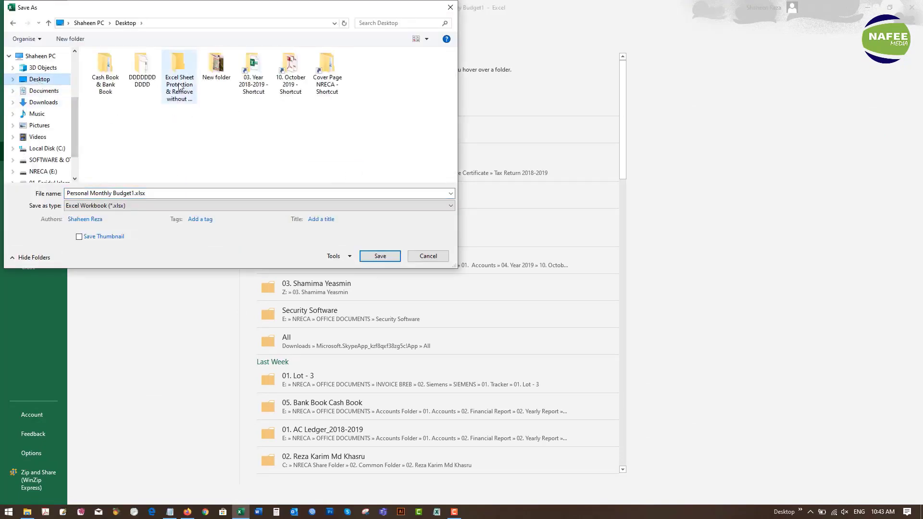
pyautogui.doubleClick(179, 77)
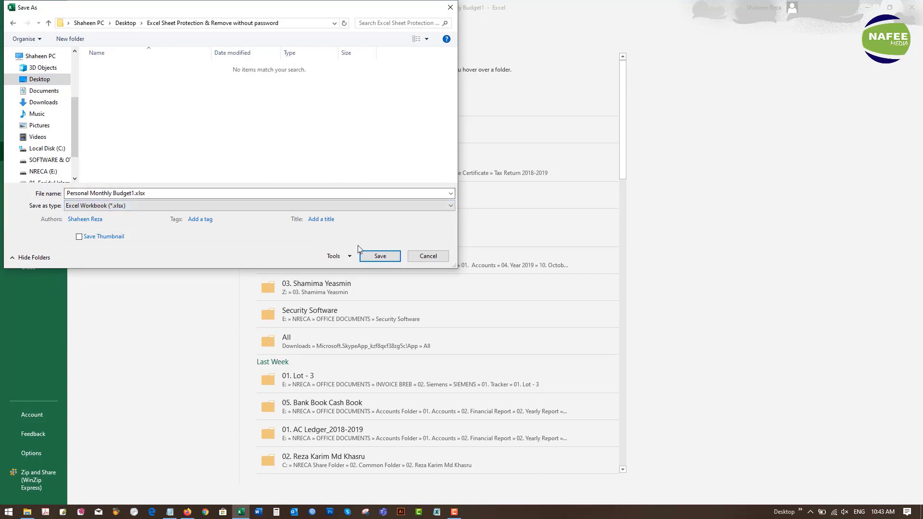
# - Save as Personal Monthly Budget.xlsx without the trailing 1, then close Excel
pyautogui.click(380, 256)
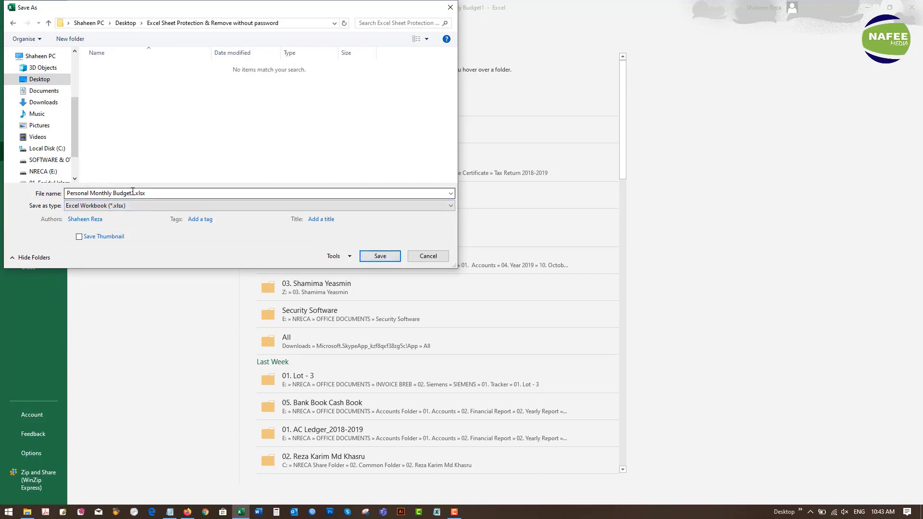
pyautogui.click(138, 195)
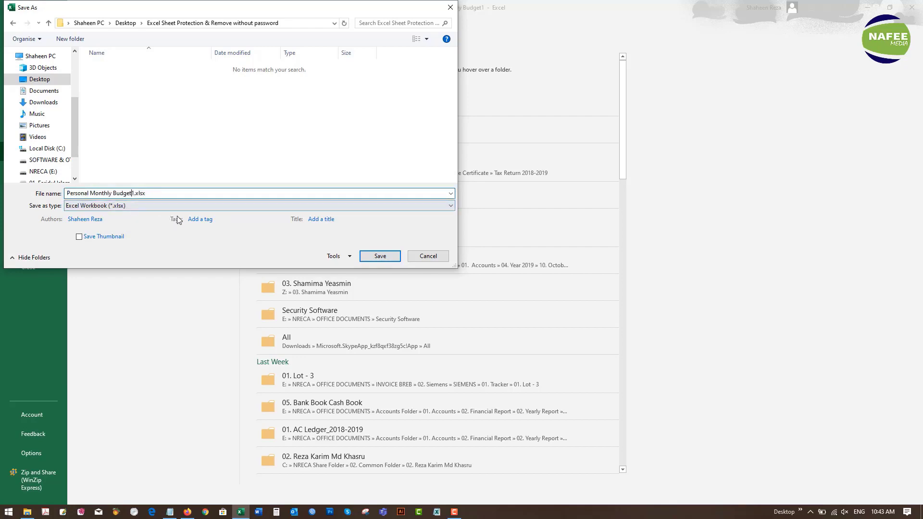
pyautogui.click(387, 258)
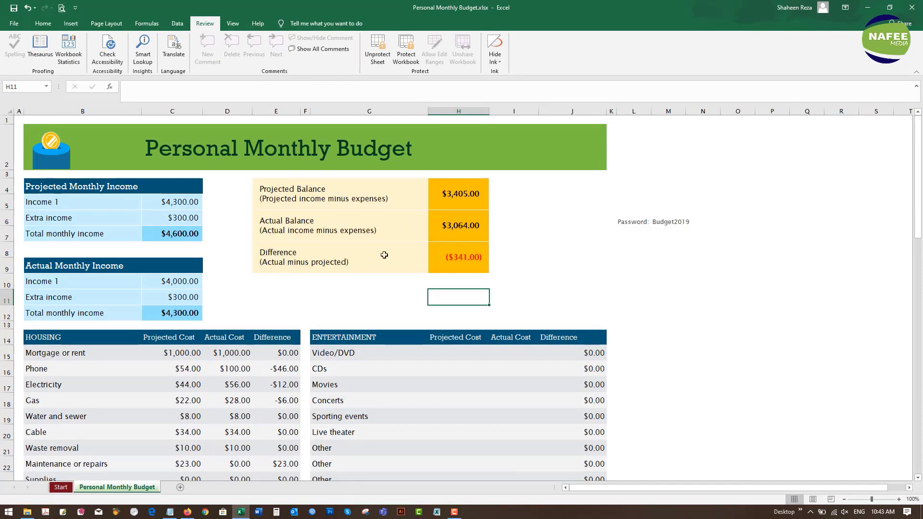
pyautogui.click(917, 4)
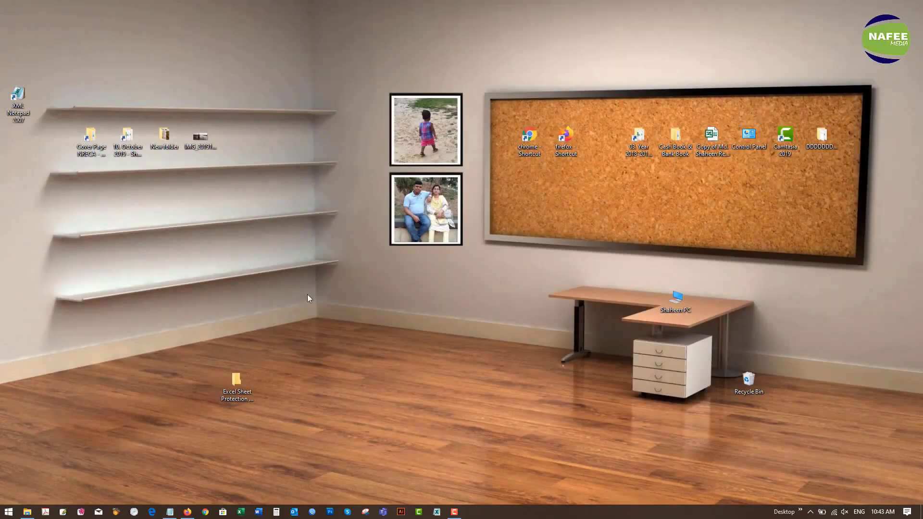
# - Refresh the desktop, open the Excel Sheet Protection folder and select Personal Monthly Budget.xlsx
pyautogui.rightClick(295, 278)
pyautogui.click(327, 308)
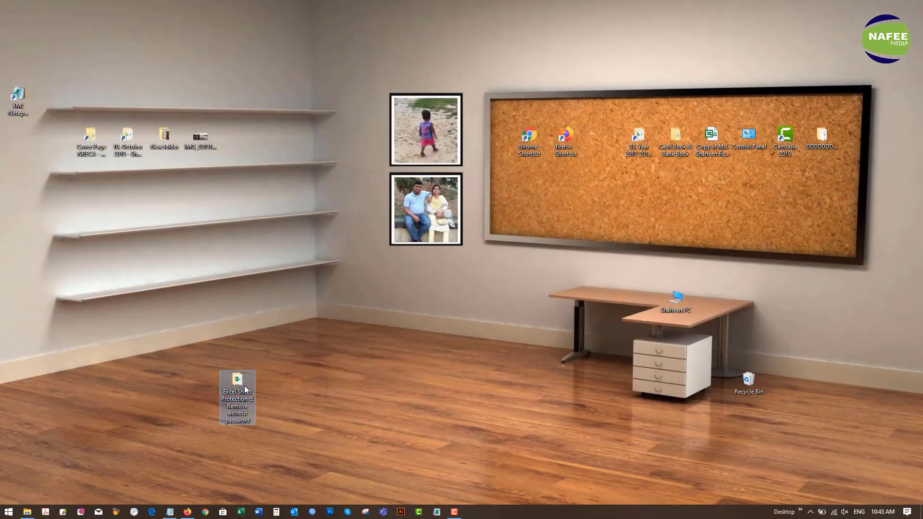
pyautogui.doubleClick(238, 382)
pyautogui.click(133, 63)
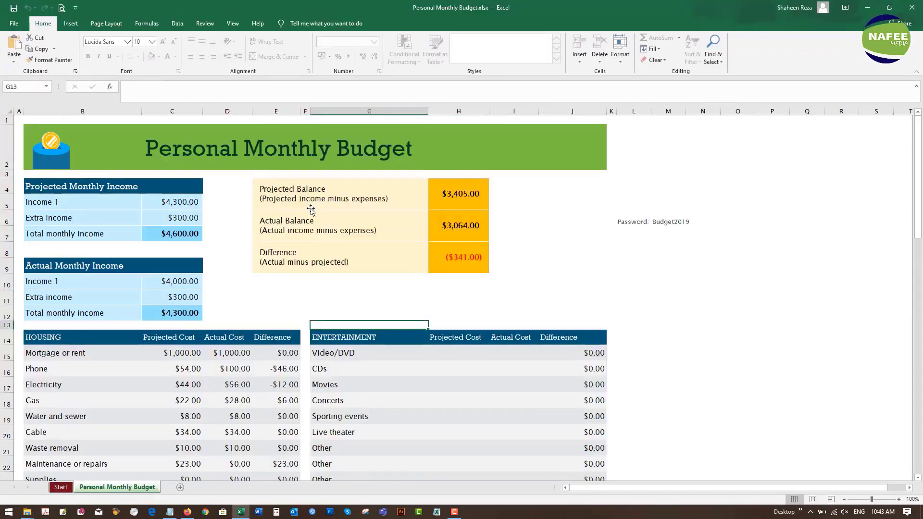
pyautogui.doubleClick(311, 228)
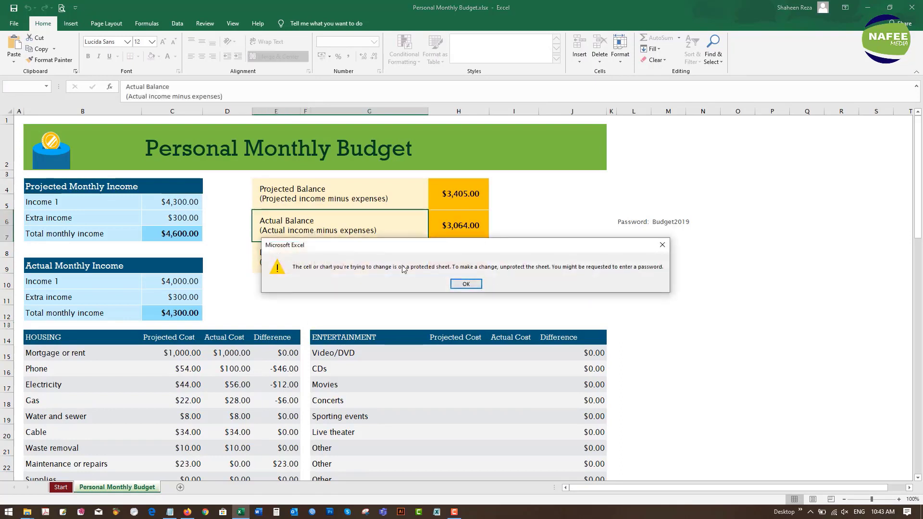
pyautogui.click(462, 285)
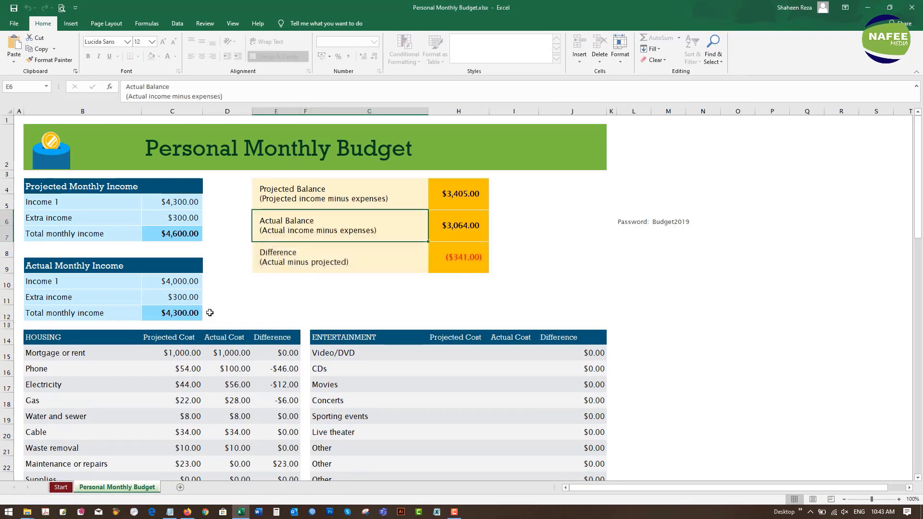
pyautogui.click(169, 313)
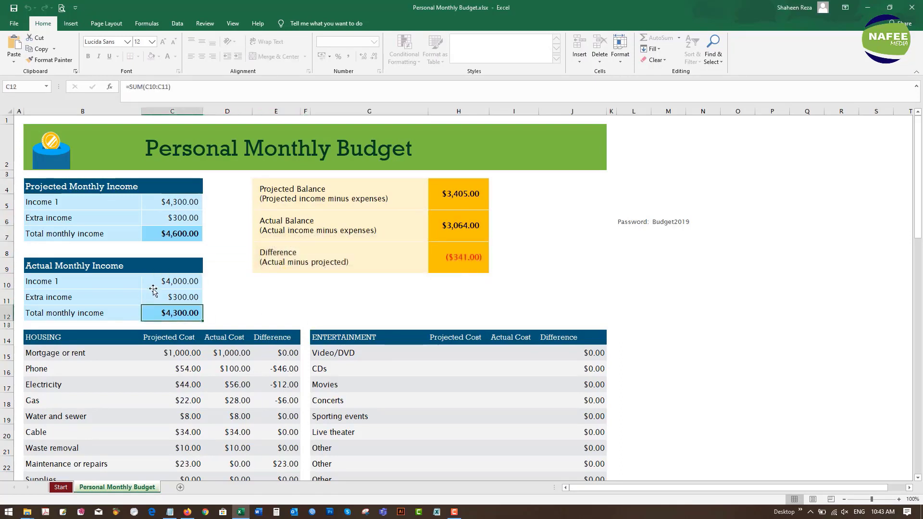
pyautogui.doubleClick(167, 313)
pyautogui.click(458, 280)
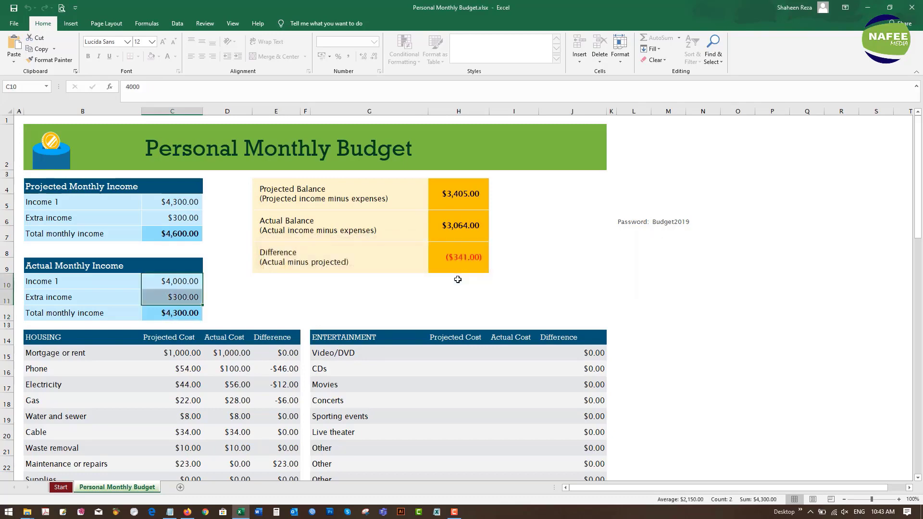
pyautogui.click(459, 312)
pyautogui.scroll(-2, 383, 290)
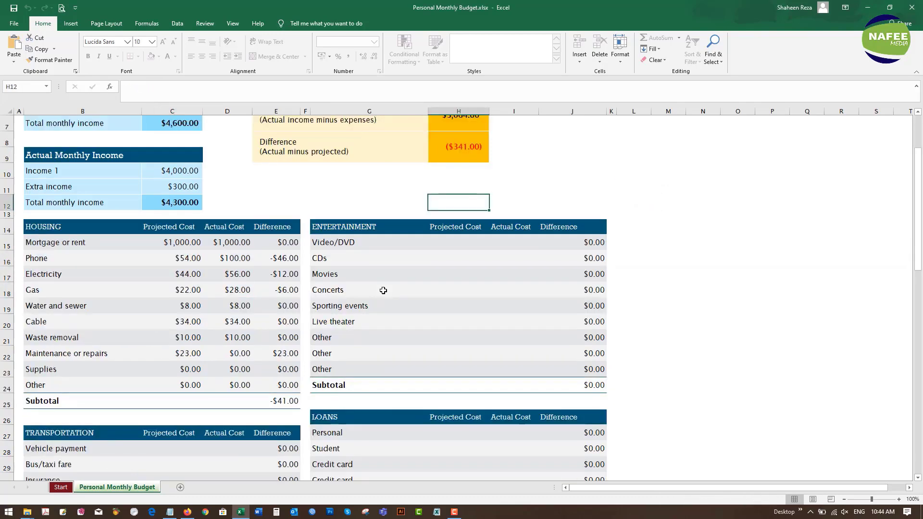
pyautogui.scroll(-7, 384, 290)
pyautogui.scroll(9, 383, 290)
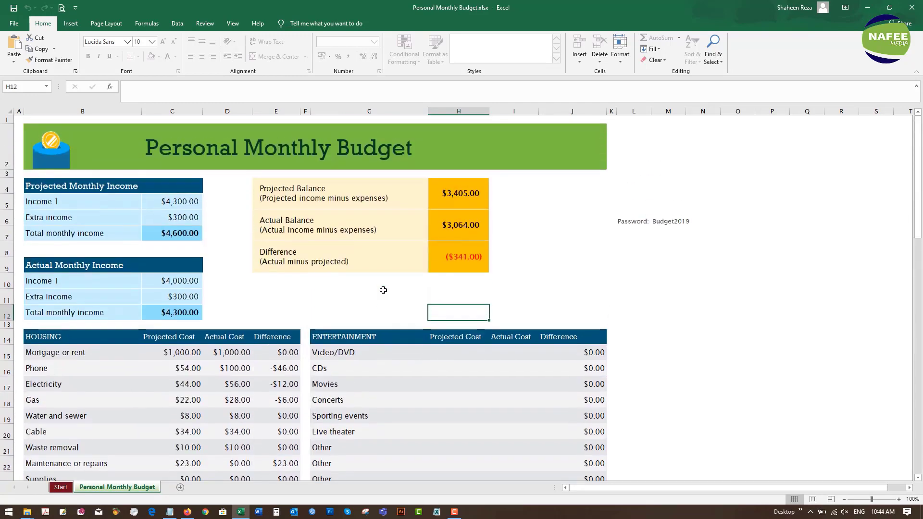
pyautogui.click(620, 239)
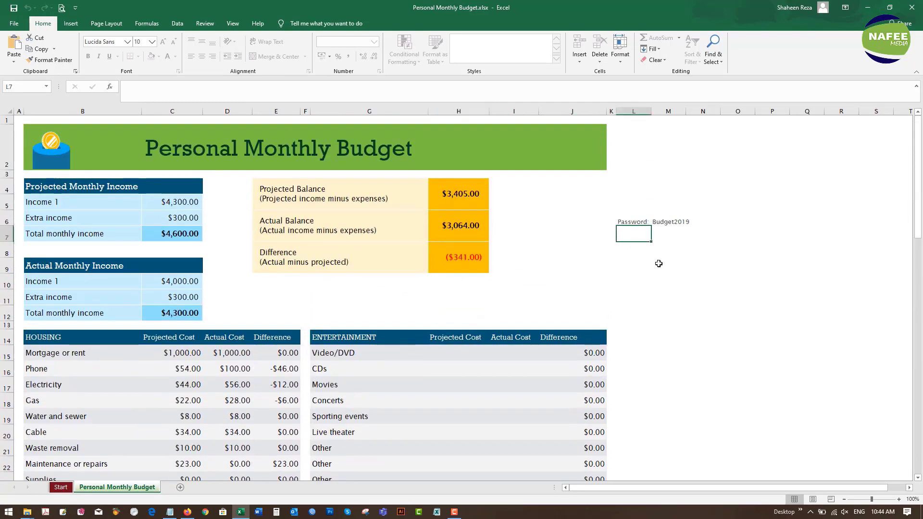
pyautogui.click(655, 268)
pyautogui.click(619, 263)
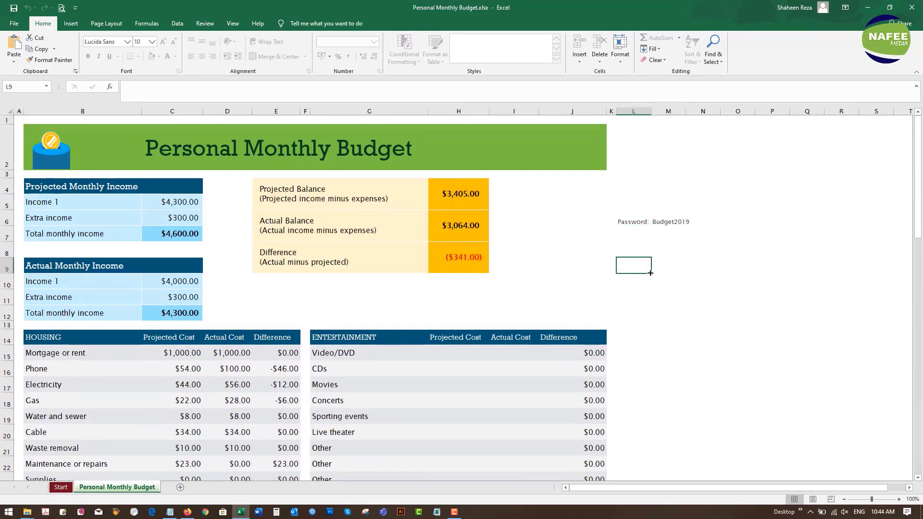
pyautogui.doubleClick(650, 273)
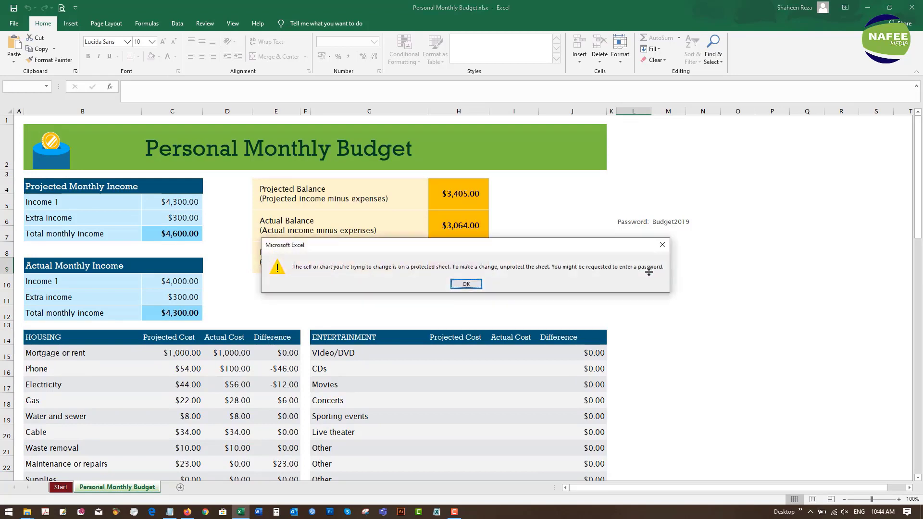
pyautogui.click(663, 245)
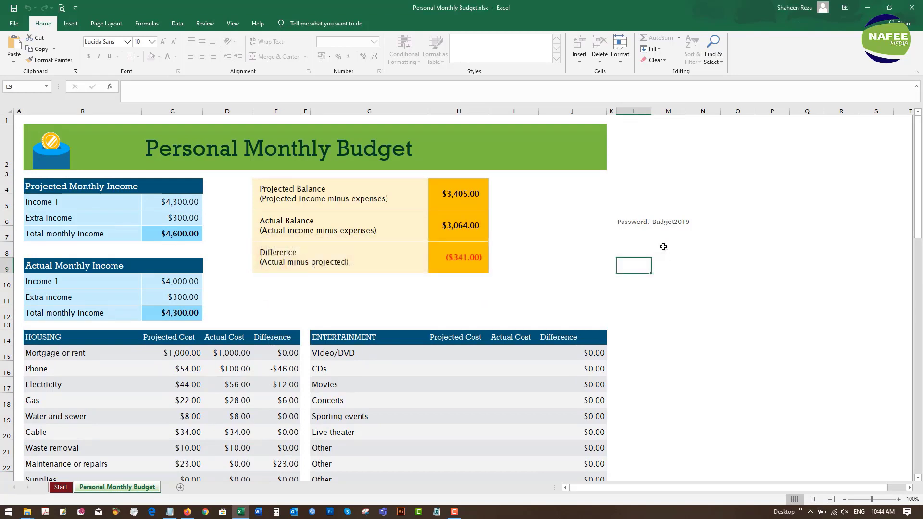
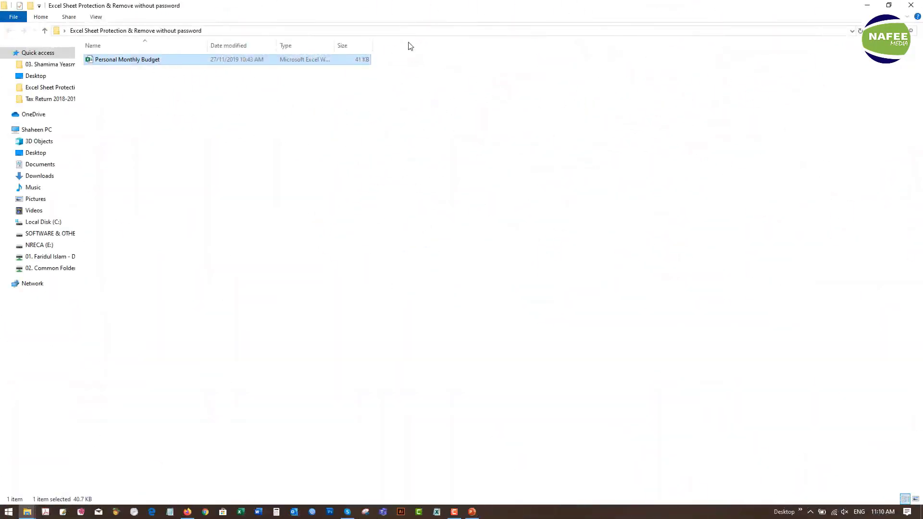
# - Turn on File name extensions from the View tab so the workbook shows as .xlsx
pyautogui.click(96, 17)
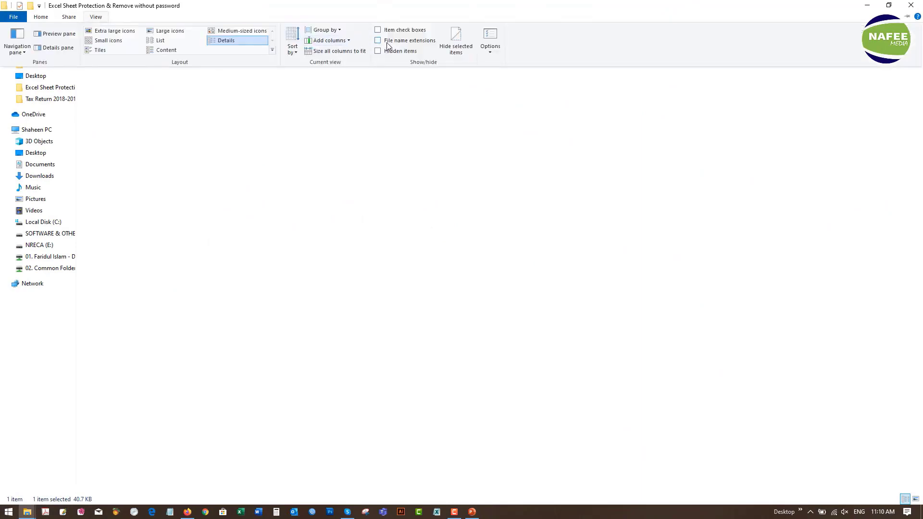
pyautogui.click(375, 146)
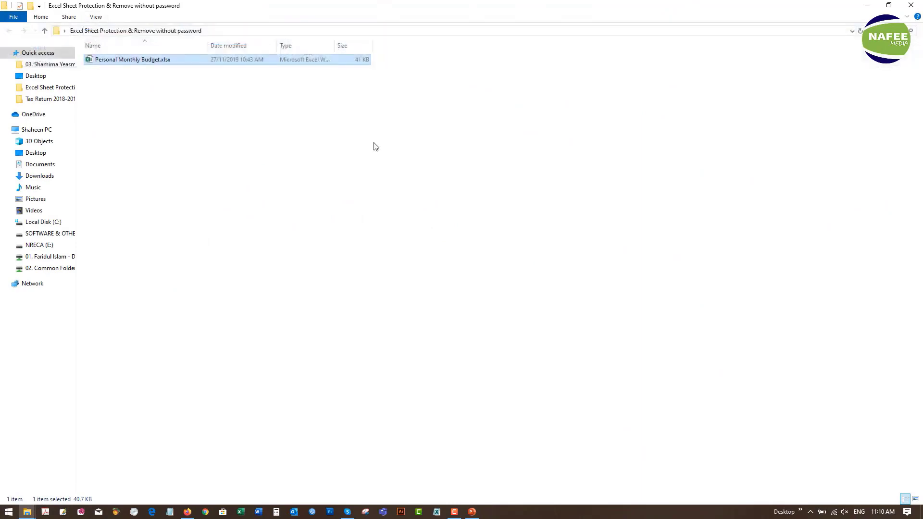
# - Start renaming Personal Monthly Budget.xlsx with the cursor placed at the end of its name
pyautogui.rightClick(127, 63)
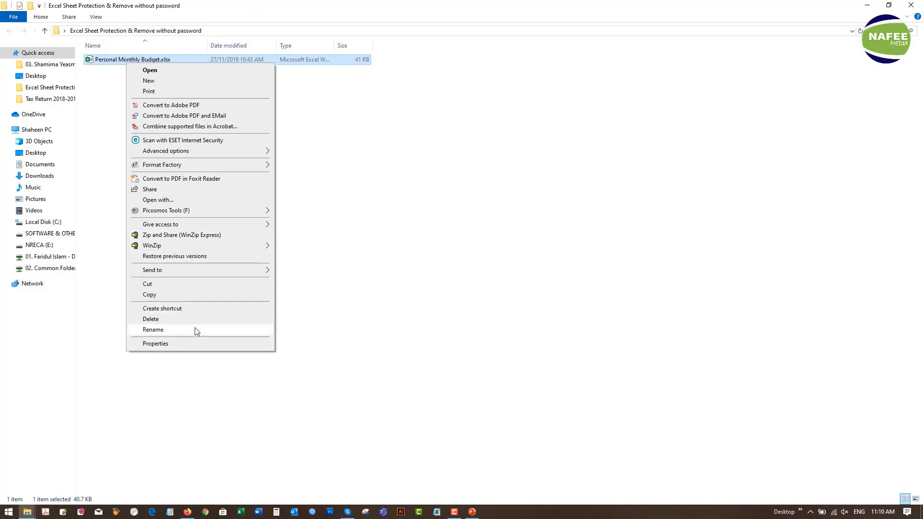
pyautogui.click(195, 329)
pyautogui.click(185, 61)
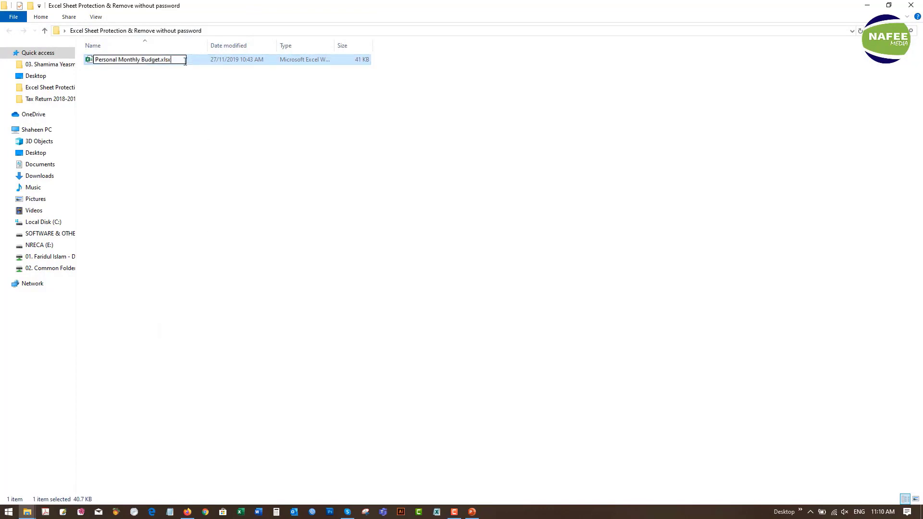
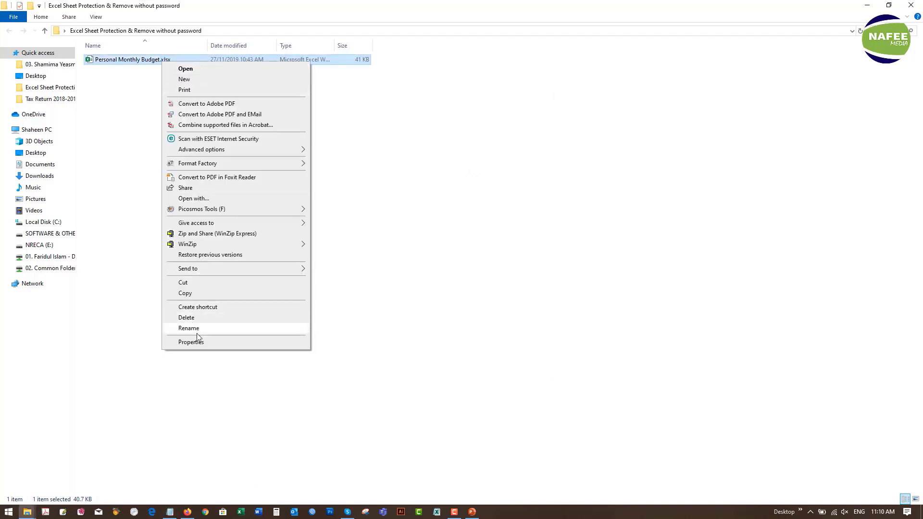
# - Change Personal Monthly Budget.xlsx's extension to .zip and confirm the extension-change warning with Yes
pyautogui.click(188, 328)
pyautogui.click(179, 60)
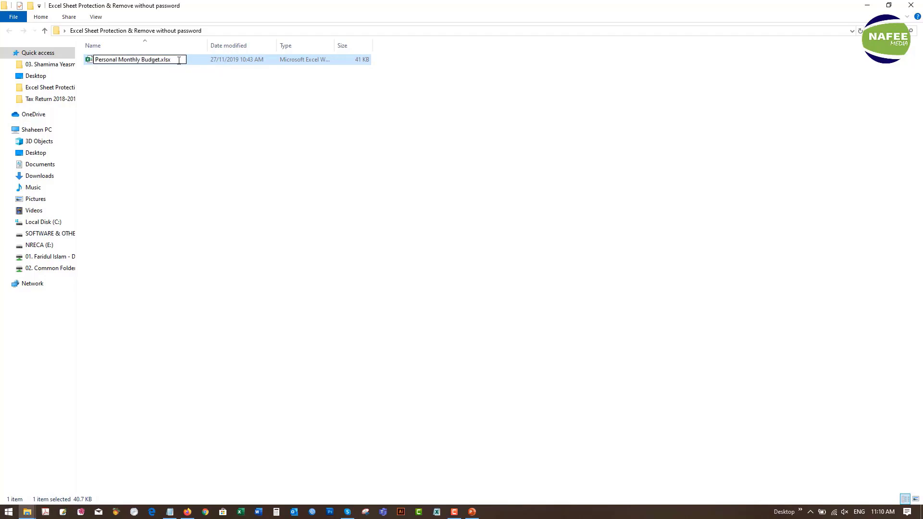
pyautogui.press('BackSpace')
pyautogui.press('Return')
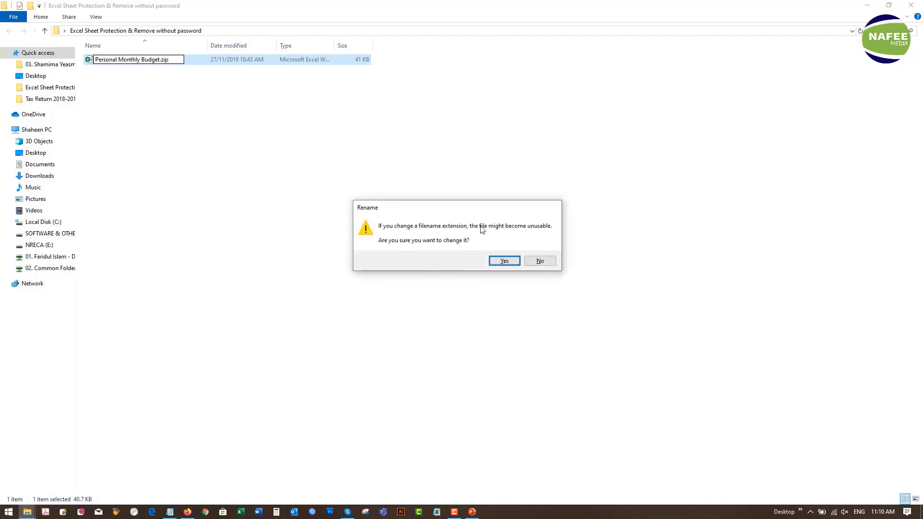
pyautogui.click(506, 260)
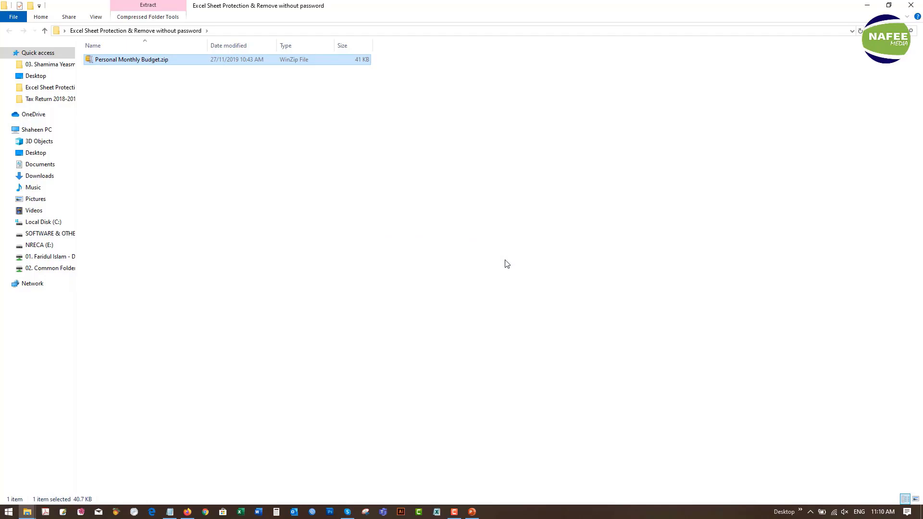
pyautogui.click(107, 64)
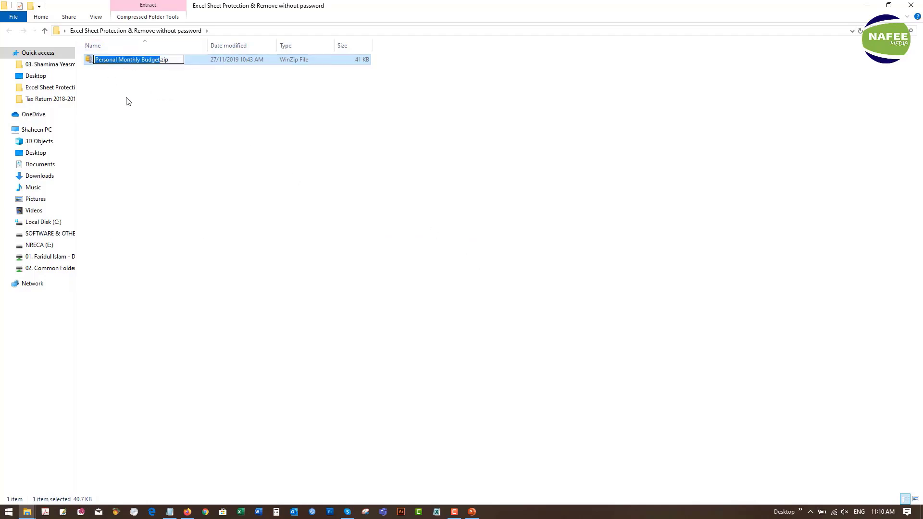
pyautogui.click(128, 102)
# - Extract Personal Monthly Budget.zip into the current folder with WinZip's Extract to here
pyautogui.rightClick(121, 58)
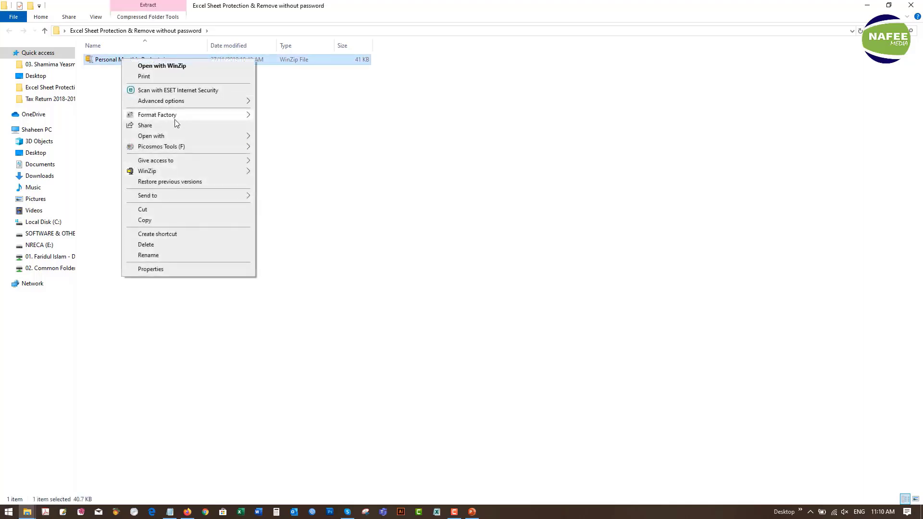
pyautogui.moveTo(179, 141)
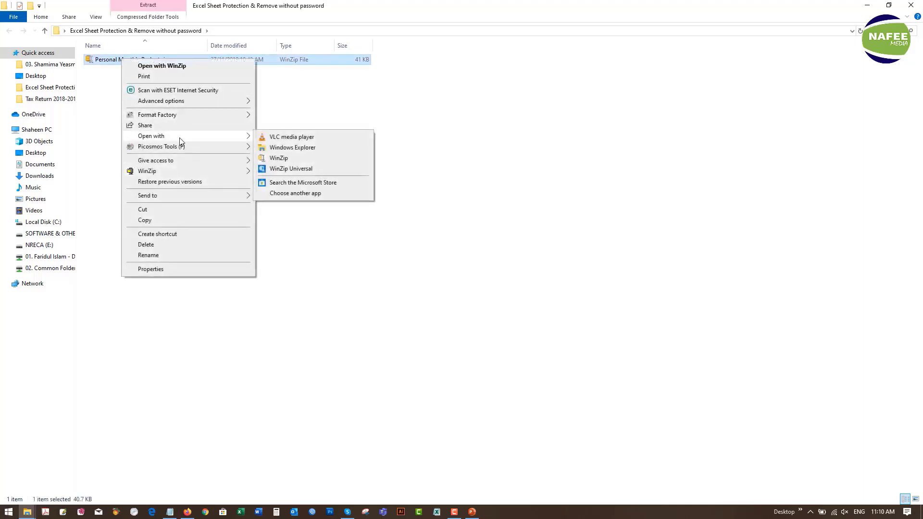
pyautogui.moveTo(171, 172)
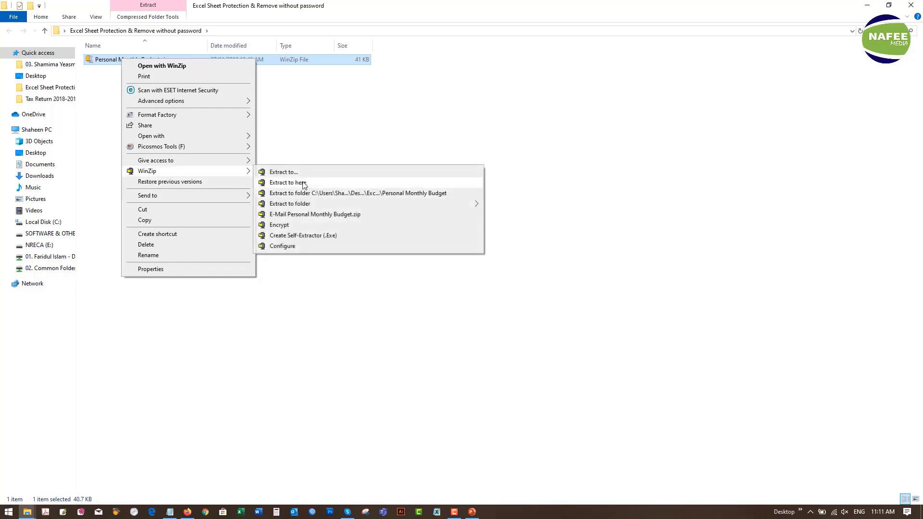
pyautogui.click(304, 183)
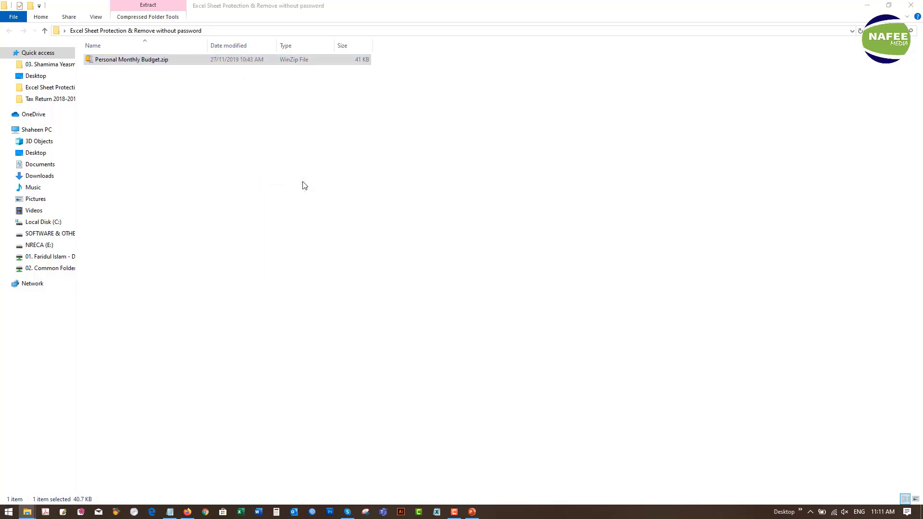
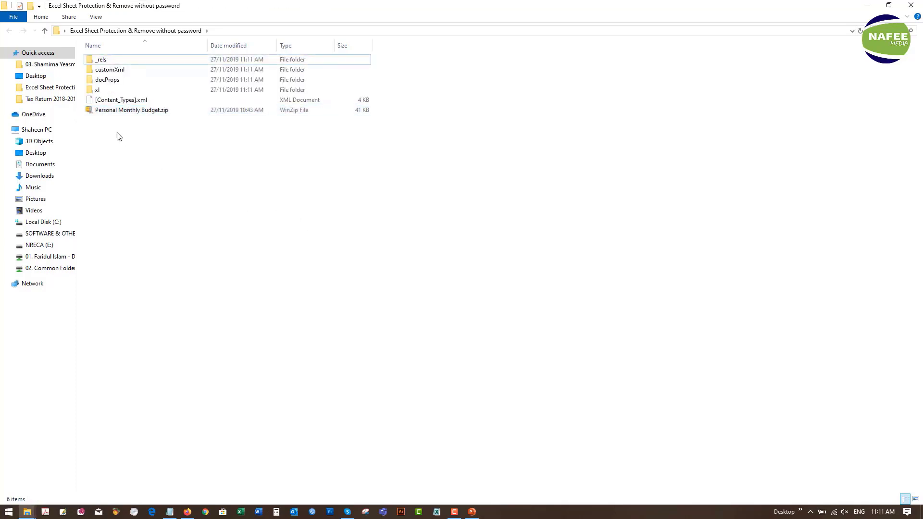
# - Open the xl folder of the extracted Personal Monthly Budget workbook to reach its worksheet files
pyautogui.doubleClick(106, 95)
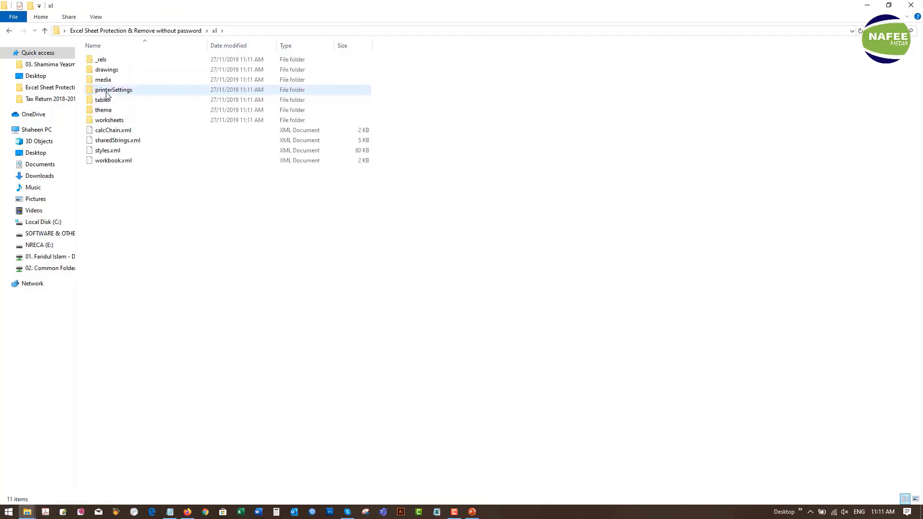
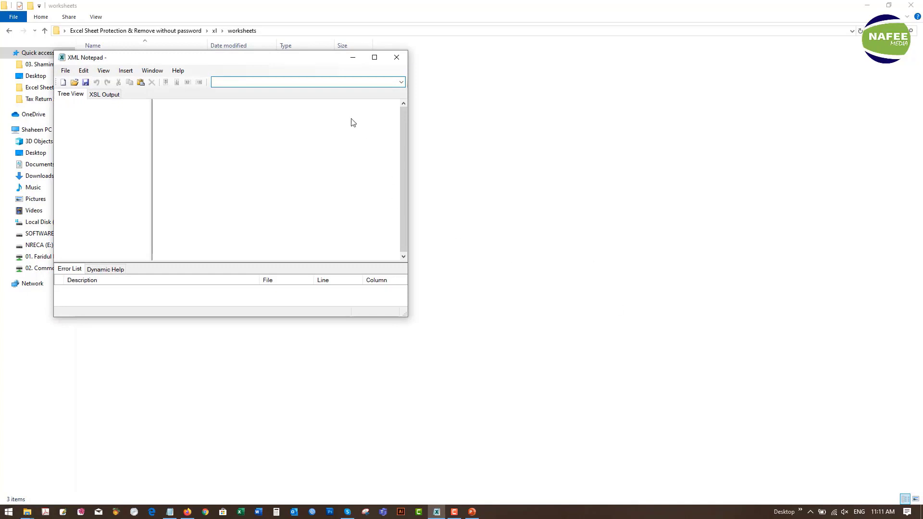
# - Move XML Notepad to the right beside the worksheets folder, then choose File > Open
pyautogui.moveTo(248, 61); pyautogui.dragTo(490, 107)
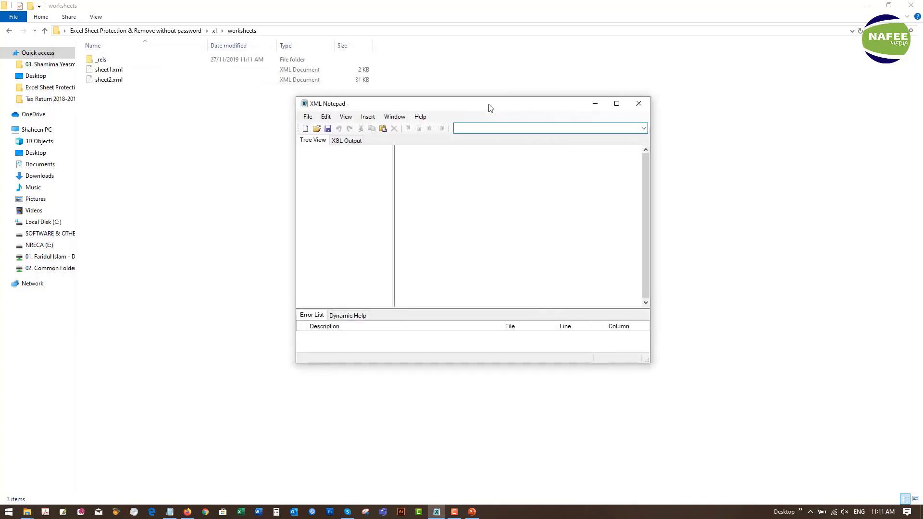
pyautogui.click(308, 117)
pyautogui.click(322, 139)
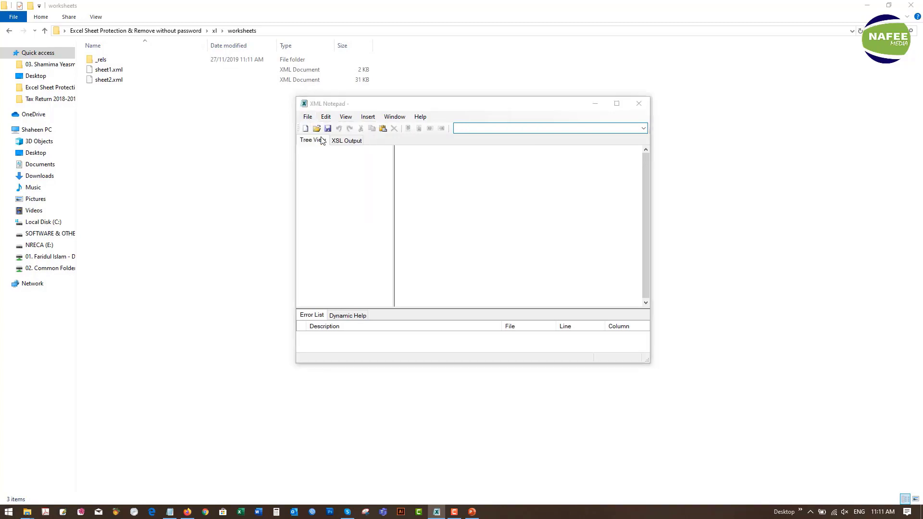
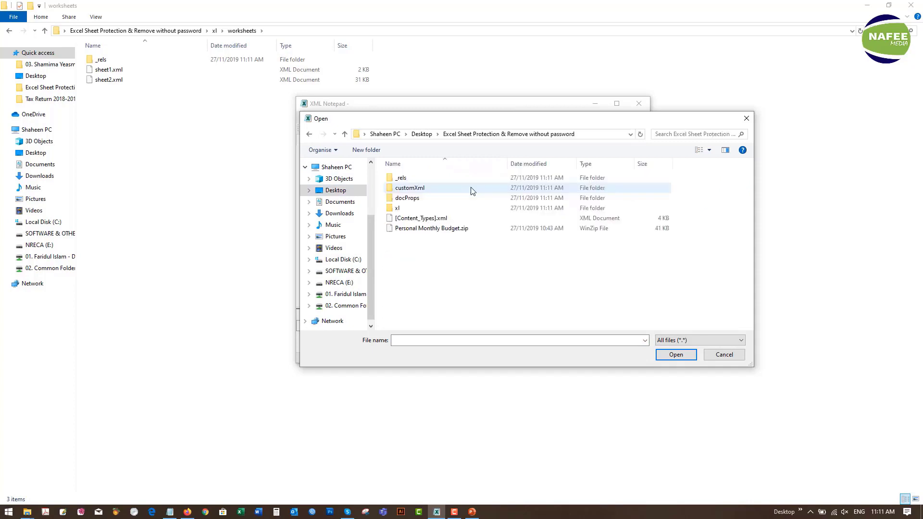
# - Browse into the extracted workbook's xl folder to list its worksheets and XML files
pyautogui.doubleClick(418, 208)
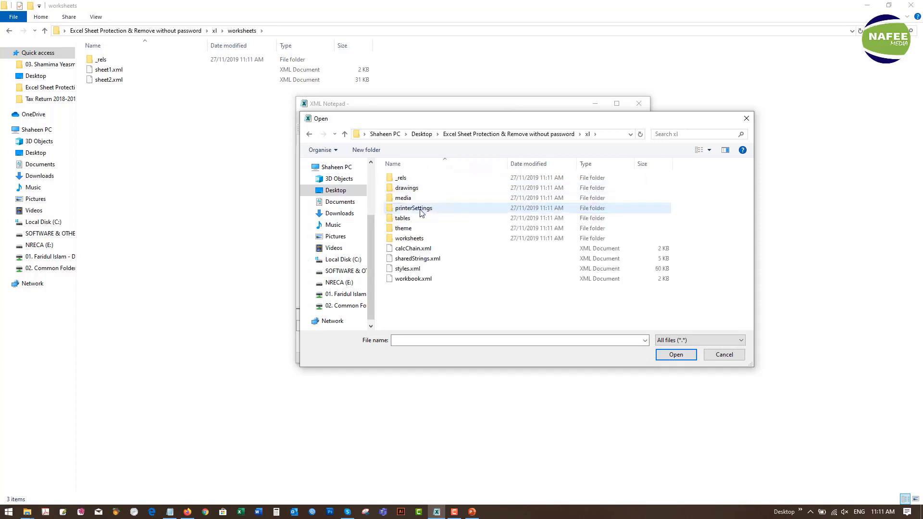
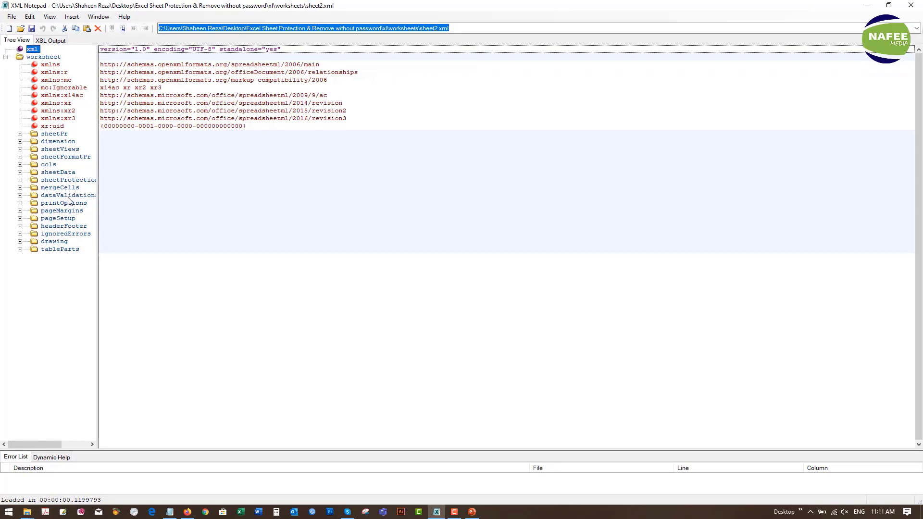
# - Select sheet2.xml's sheetProtection element, showing attributes like algorithmName SHA-512 and spinCount 100000
pyautogui.click(79, 181)
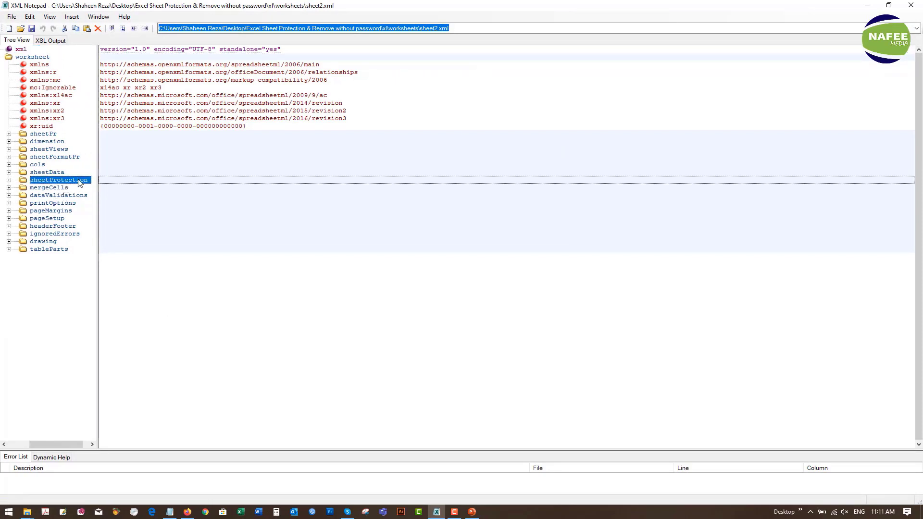
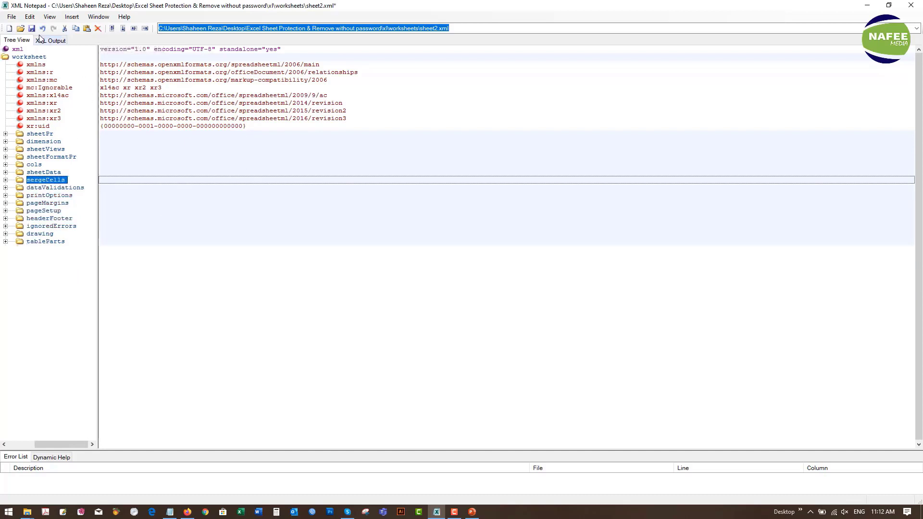
# - Save sheet2.xml without its sheetProtection element via File > Save, then close XML Notepad
pyautogui.click(10, 19)
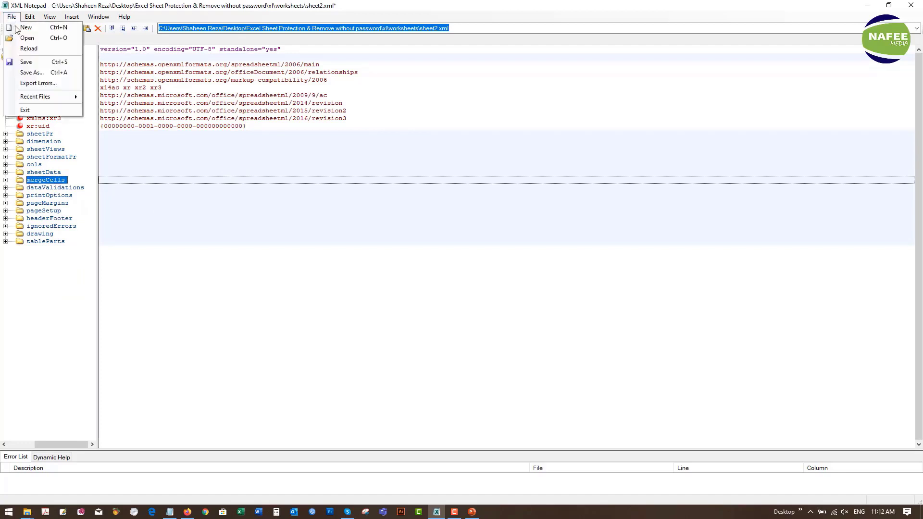
pyautogui.click(35, 63)
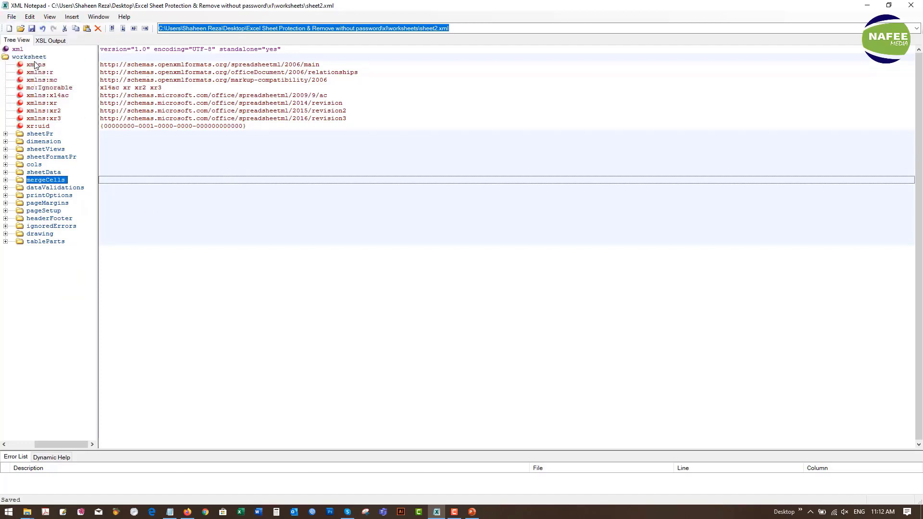
pyautogui.click(914, 6)
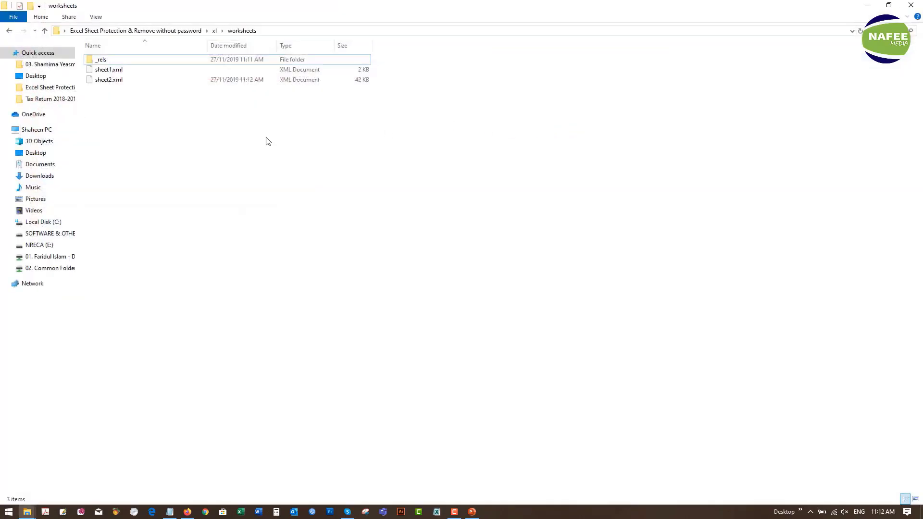
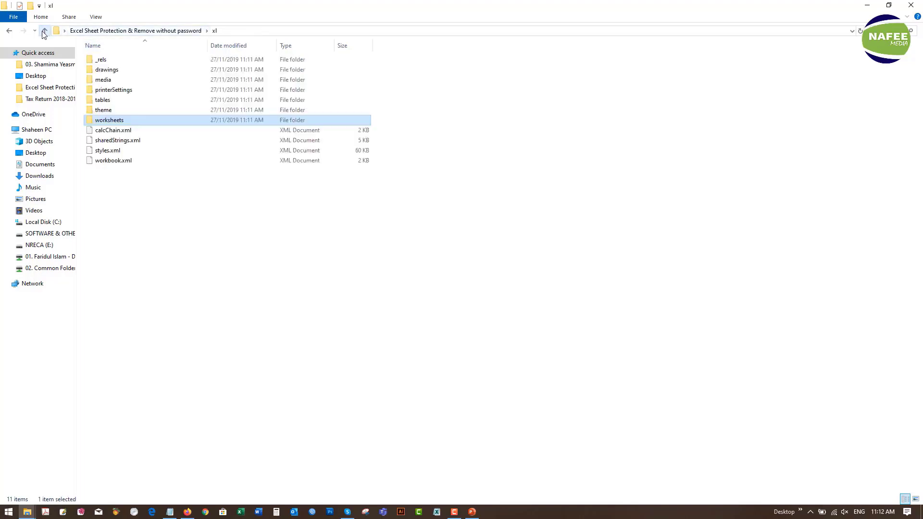
# - Go up one level from xl to the 'Excel Sheet Protection & Remove without password' root folder
pyautogui.click(44, 31)
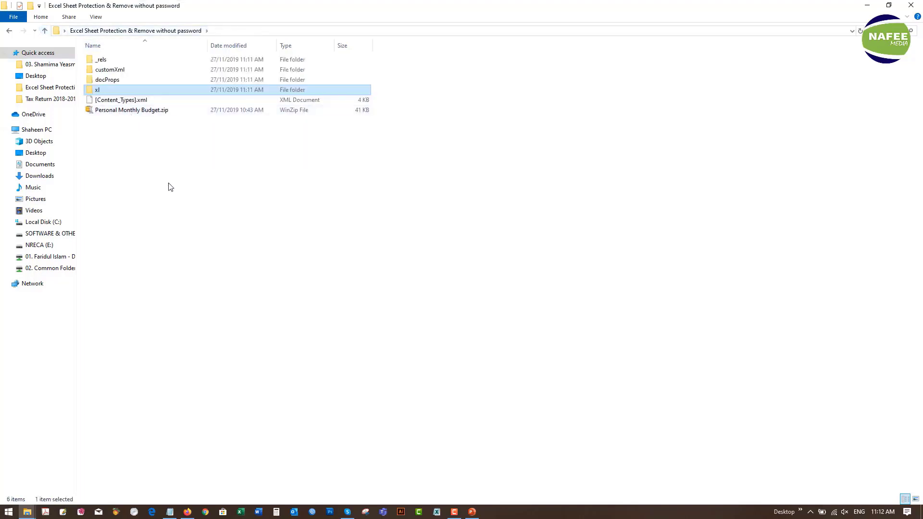
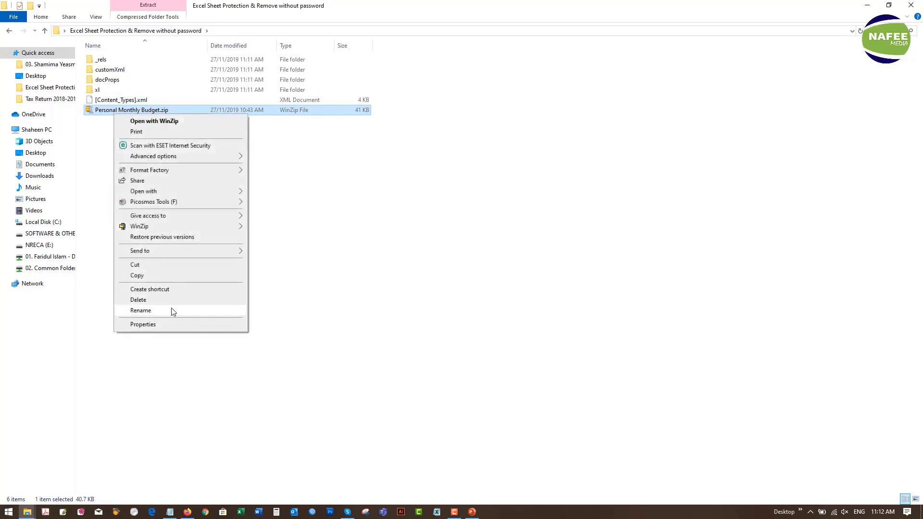
# - Copy the base name 'Personal Monthly Budget' from the zip's rename field and switch to the Notepad note
pyautogui.click(171, 311)
pyautogui.hotkey('ctrl', 'c')
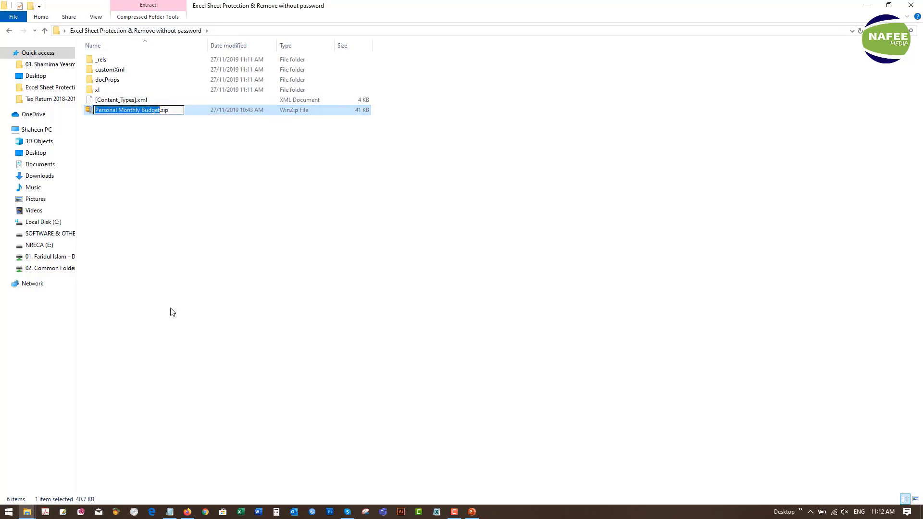
pyautogui.click(170, 513)
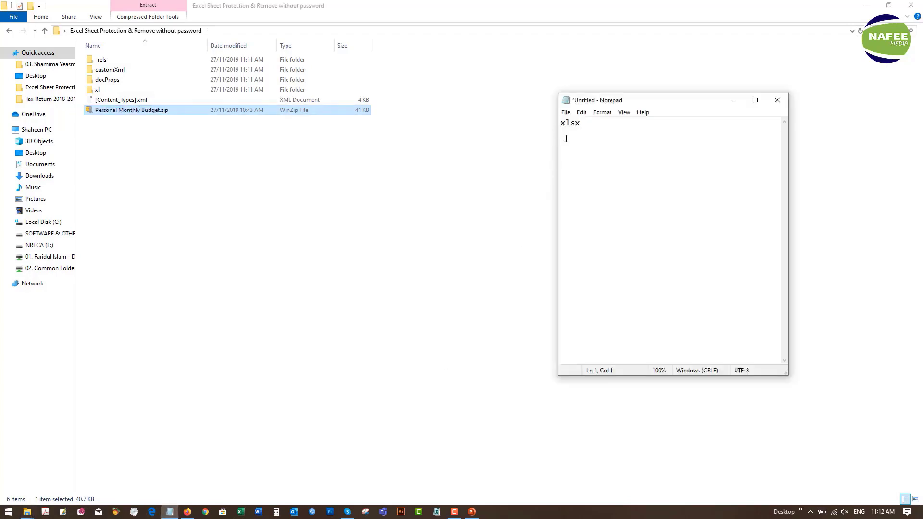
# - Paste 'Personal Monthly Budget' before xlsx with a period to form 'Personal Monthly Budget.xlsx'
pyautogui.hotkey('ctrl', 'v')
pyautogui.write('.')
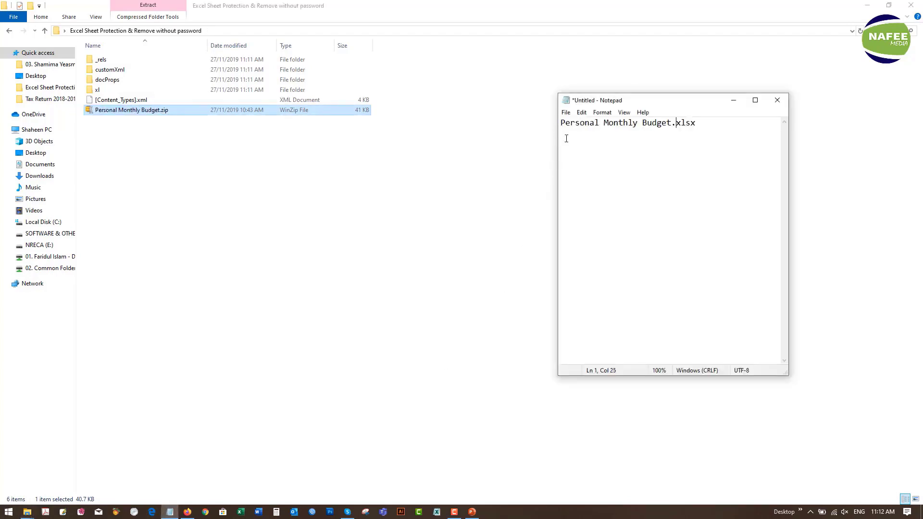
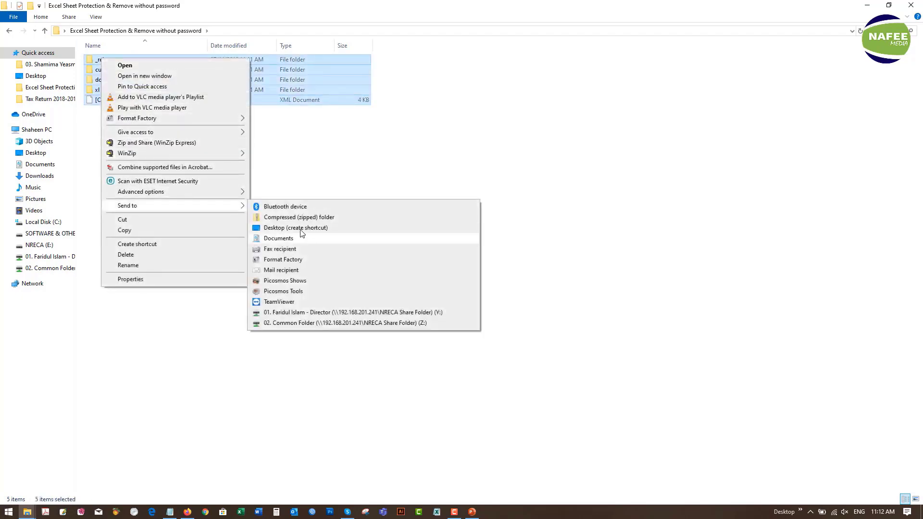
# - Compress the selected workbook folders and XML file into a new _rels.zip archive
pyautogui.click(300, 217)
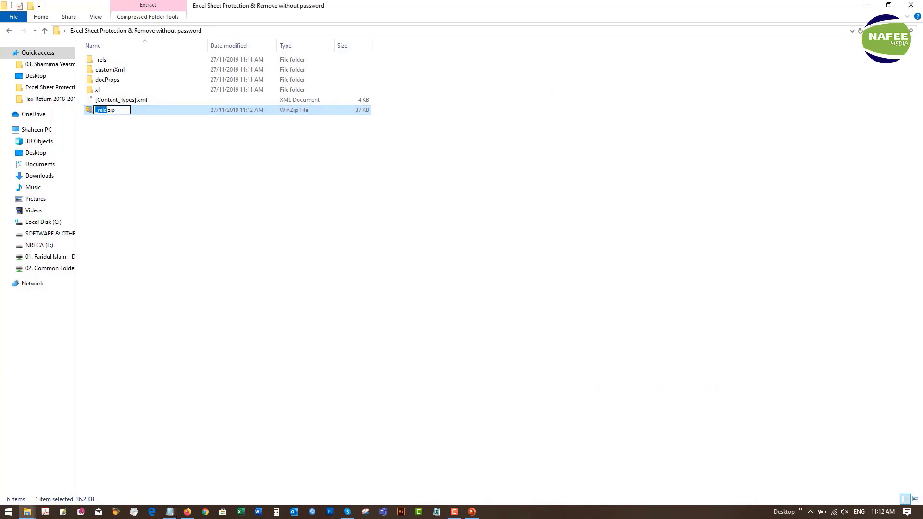
# - Rename the _rels.zip archive to 'Personal Monthly Budget.xlsx' by pasting the new name
pyautogui.hotkey('ctrl', 'a')
pyautogui.write('Personal Monthly Budget.xlsx')
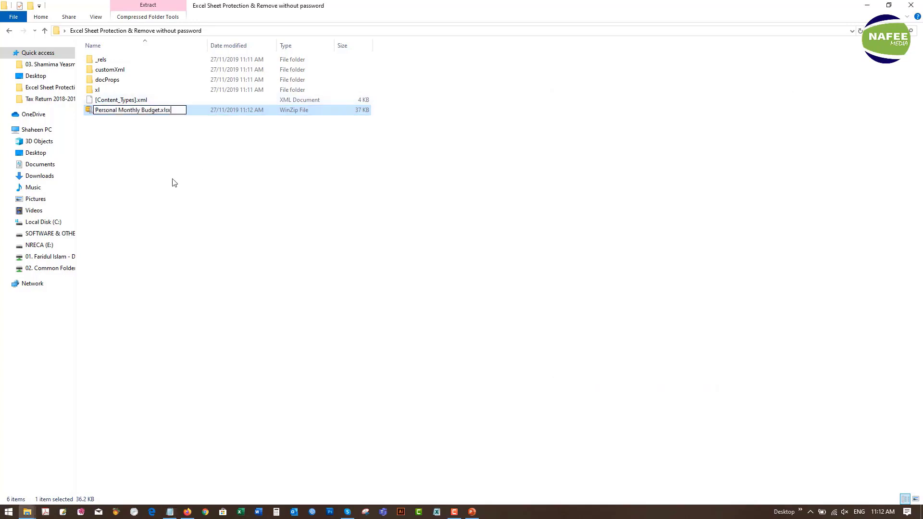
pyautogui.press('Return')
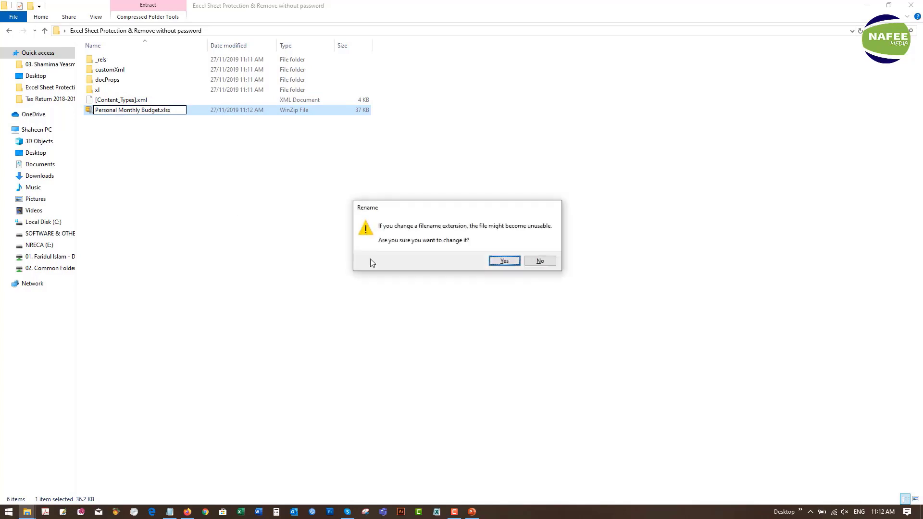
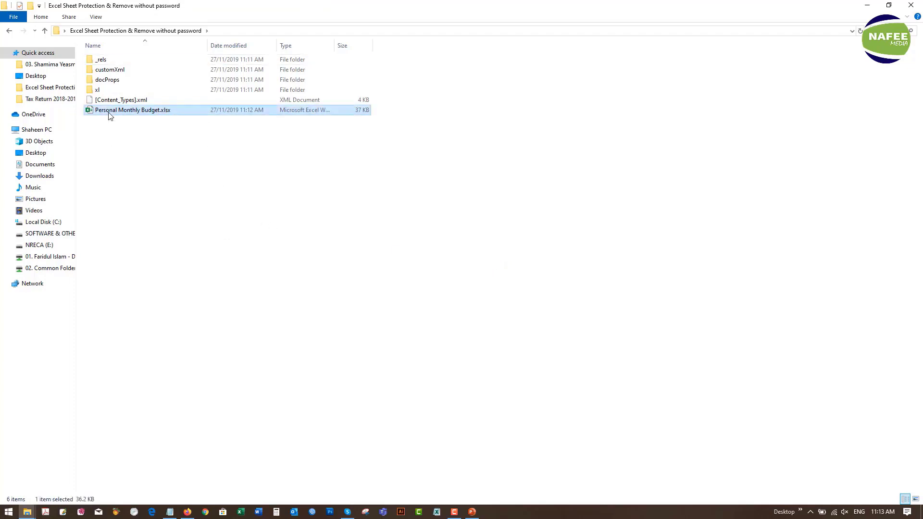
# - Select all the leftover extracted items, leaving Personal Monthly Budget.xlsx out of the selection
pyautogui.hotkey('ctrl', 'a')
pyautogui.keyDown('ctrl'); pyautogui.click(109, 112); pyautogui.keyUp('ctrl')
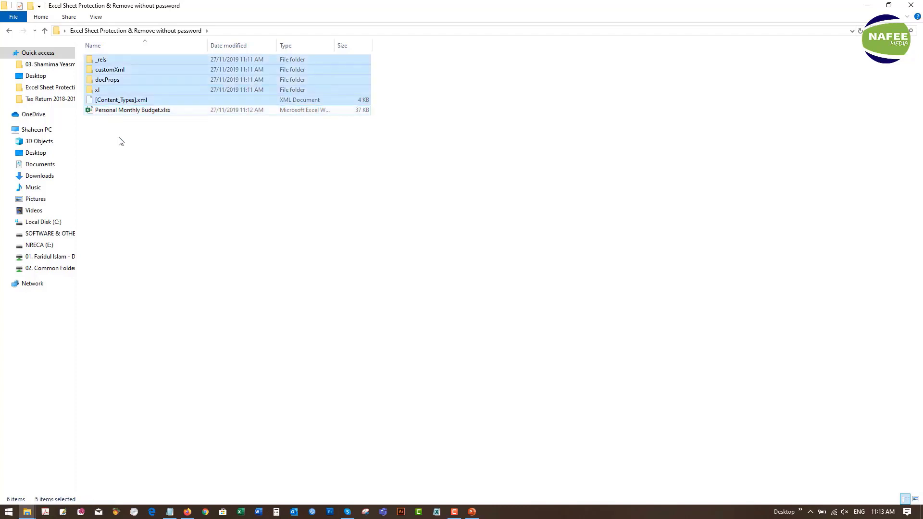
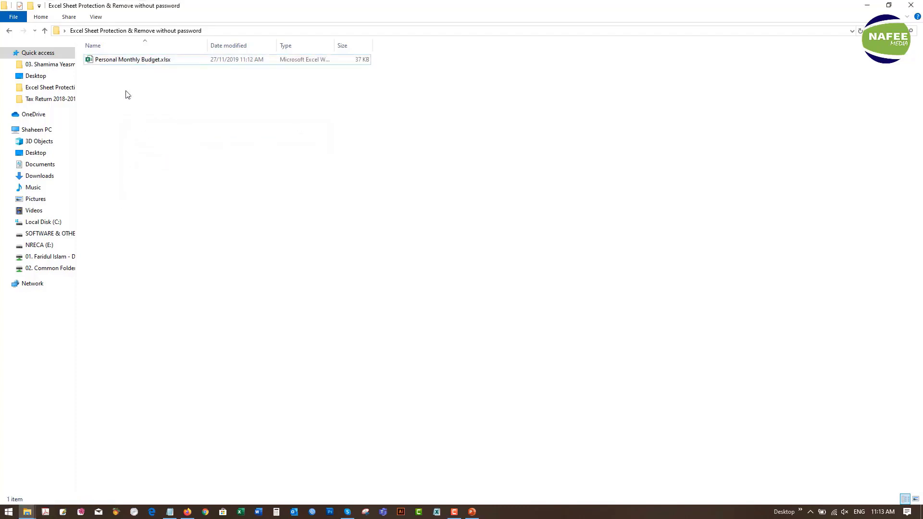
# - Open Personal Monthly Budget.xlsx from the Excel Sheet Protection folder in Excel
pyautogui.doubleClick(101, 61)
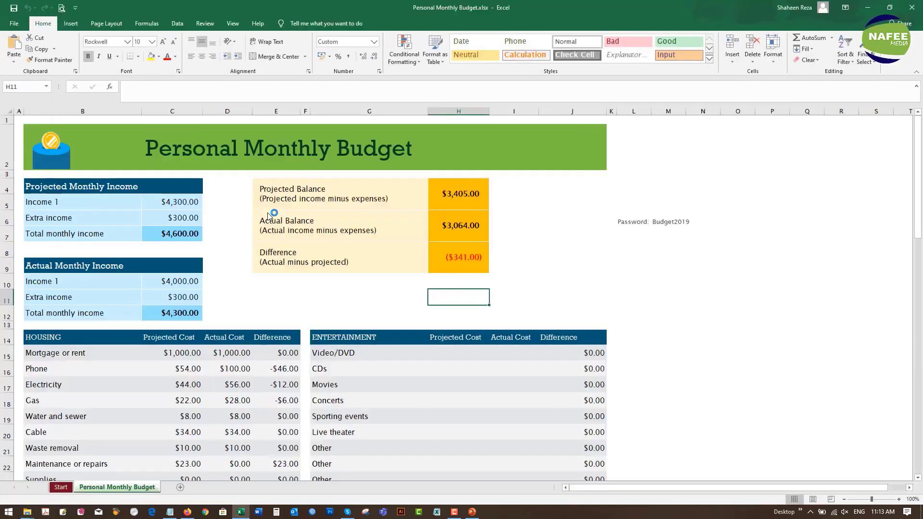
# - Edit the Actual Balance, entertainment entries and Cable projected cost (34) with no protection prompt
pyautogui.doubleClick(298, 225)
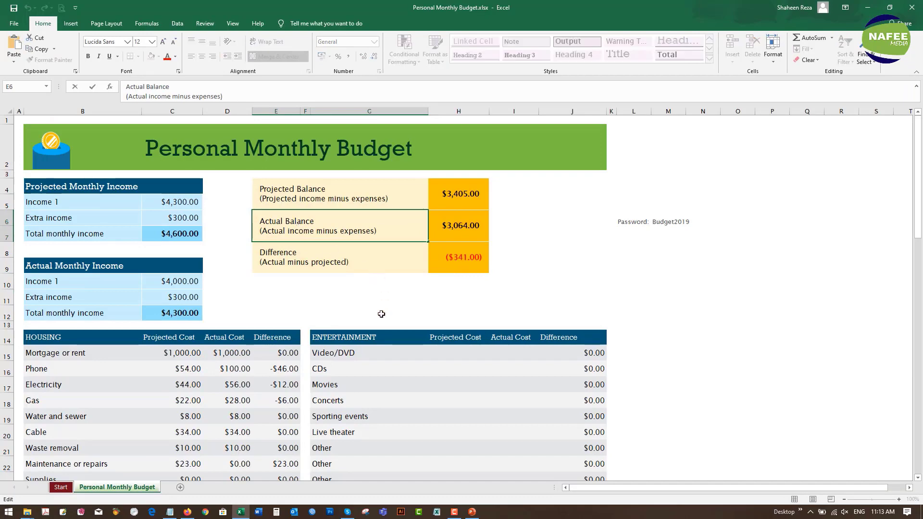
pyautogui.click(344, 369)
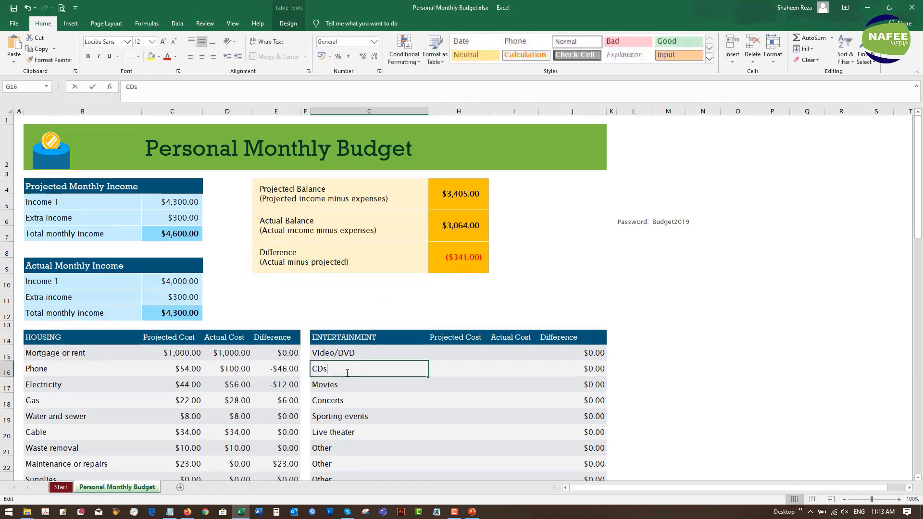
pyautogui.doubleClick(343, 388)
pyautogui.doubleClick(397, 422)
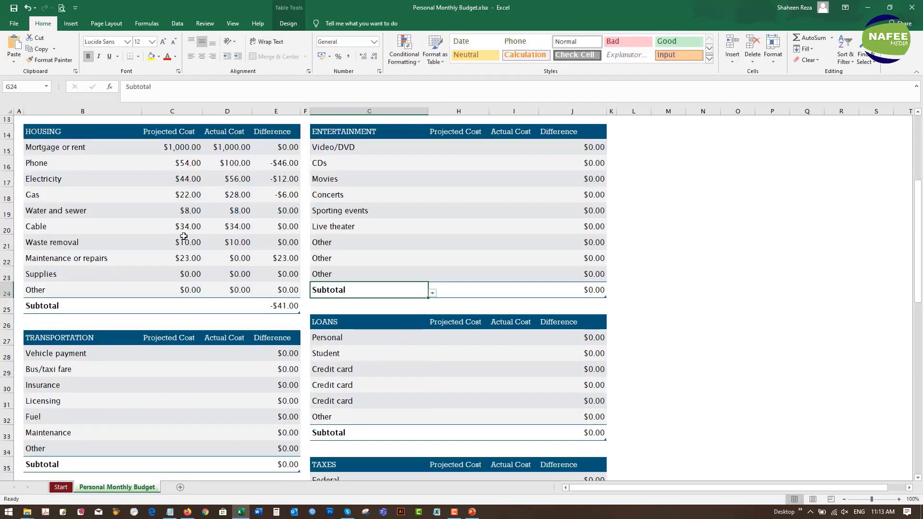
pyautogui.doubleClick(168, 226)
pyautogui.scroll(3, 423, 243)
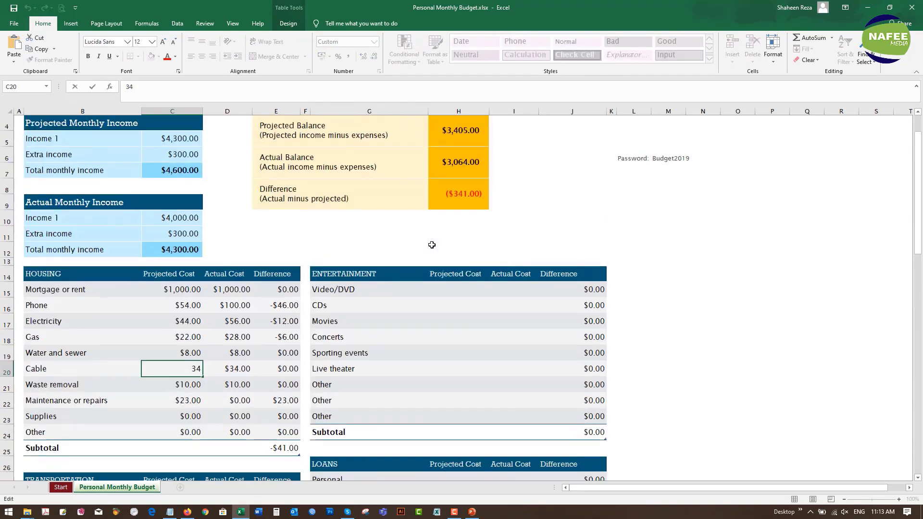
pyautogui.scroll(1, 456, 199)
pyautogui.click(657, 217)
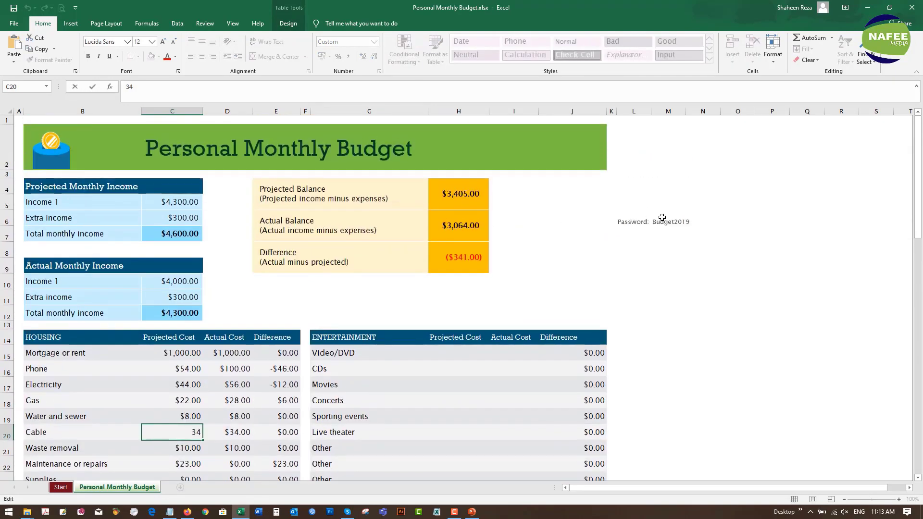
pyautogui.click(639, 246)
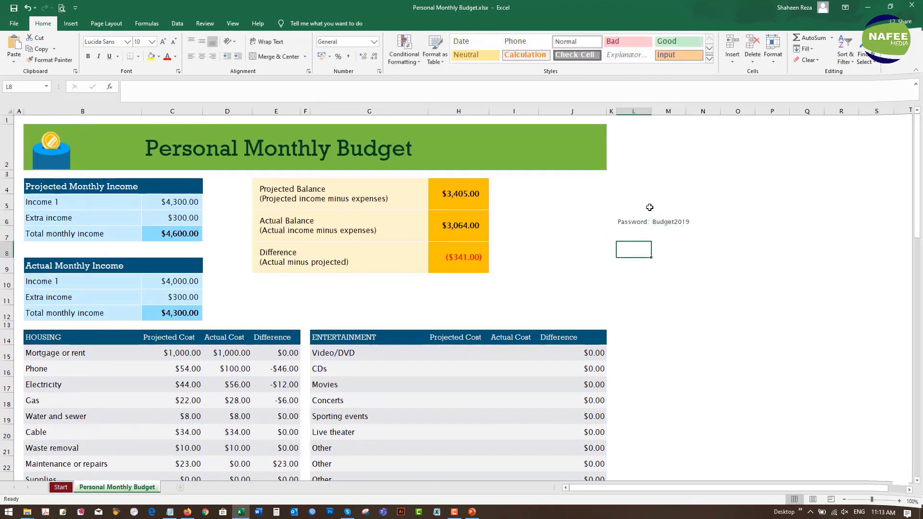
# - Enter 'Never I use this password for unlocking' in cell L5 above the password line
pyautogui.click(641, 202)
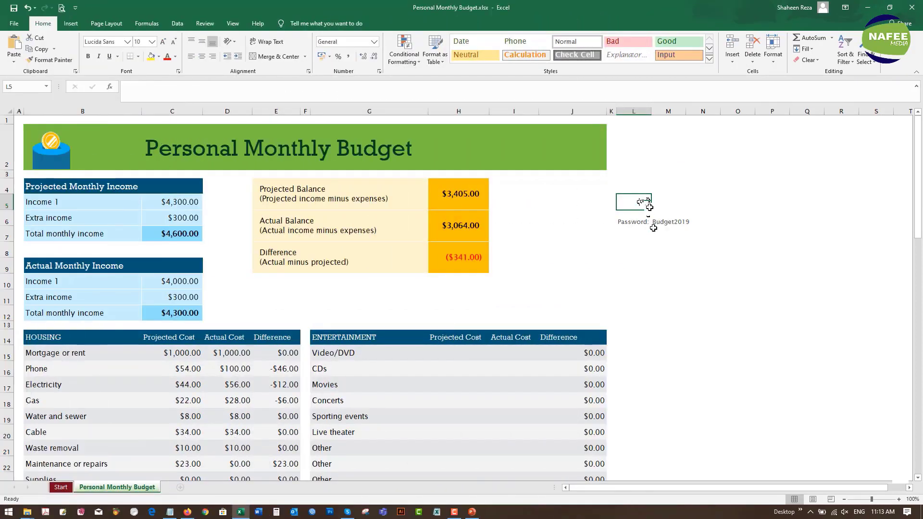
pyautogui.write('Never I')
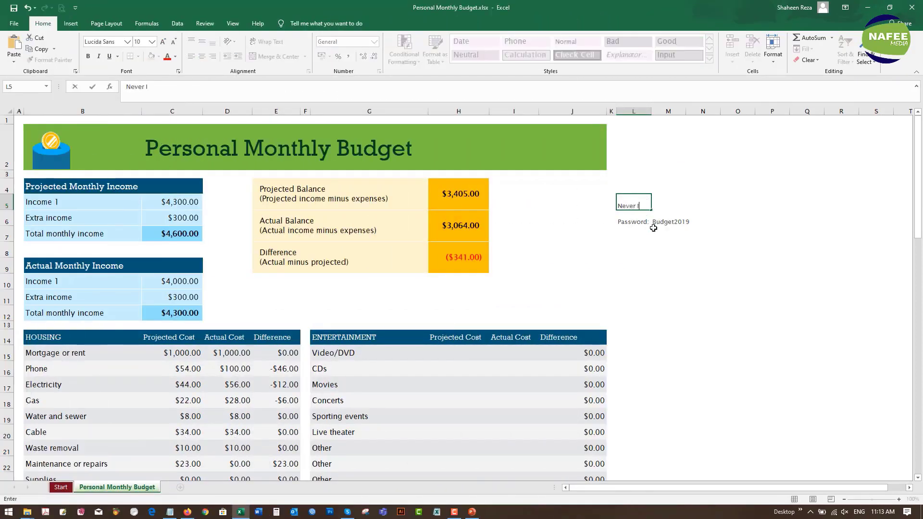
pyautogui.write(' use this pa')
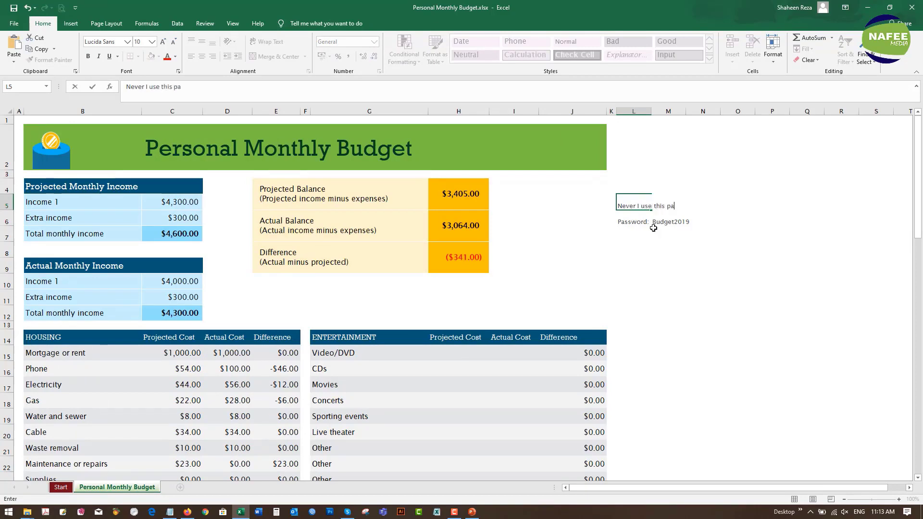
pyautogui.write('ssword for unloc')
pyautogui.write('king')
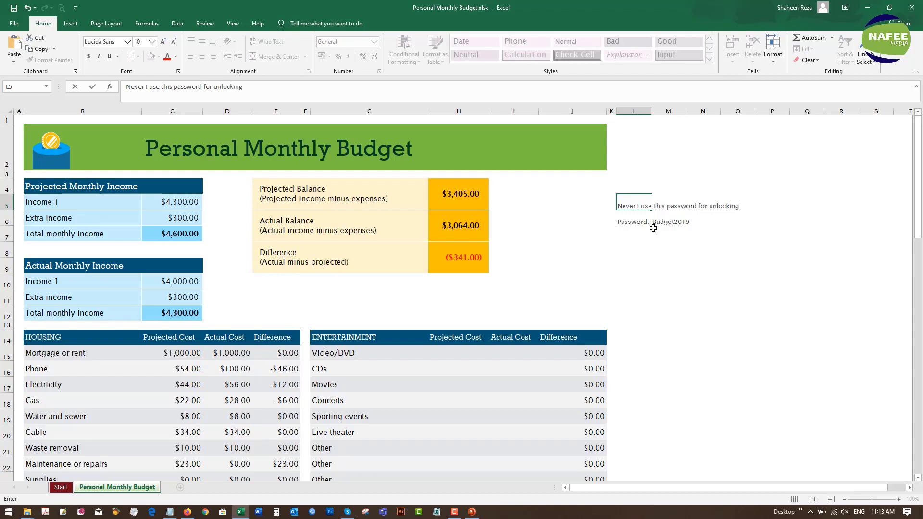
pyautogui.click(654, 241)
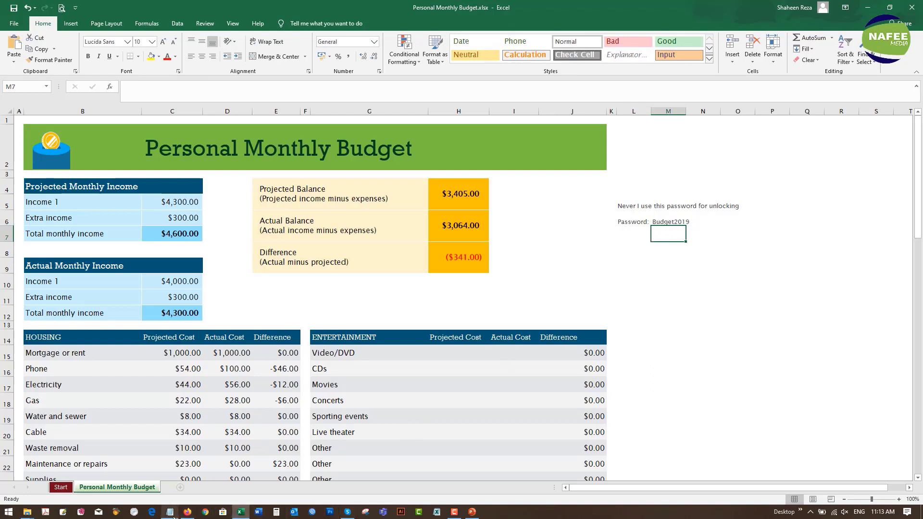
pyautogui.click(373, 337)
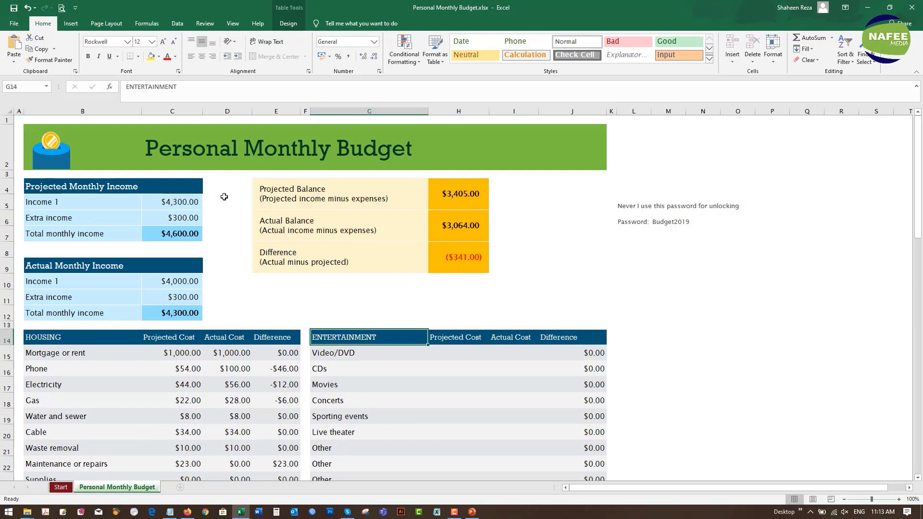